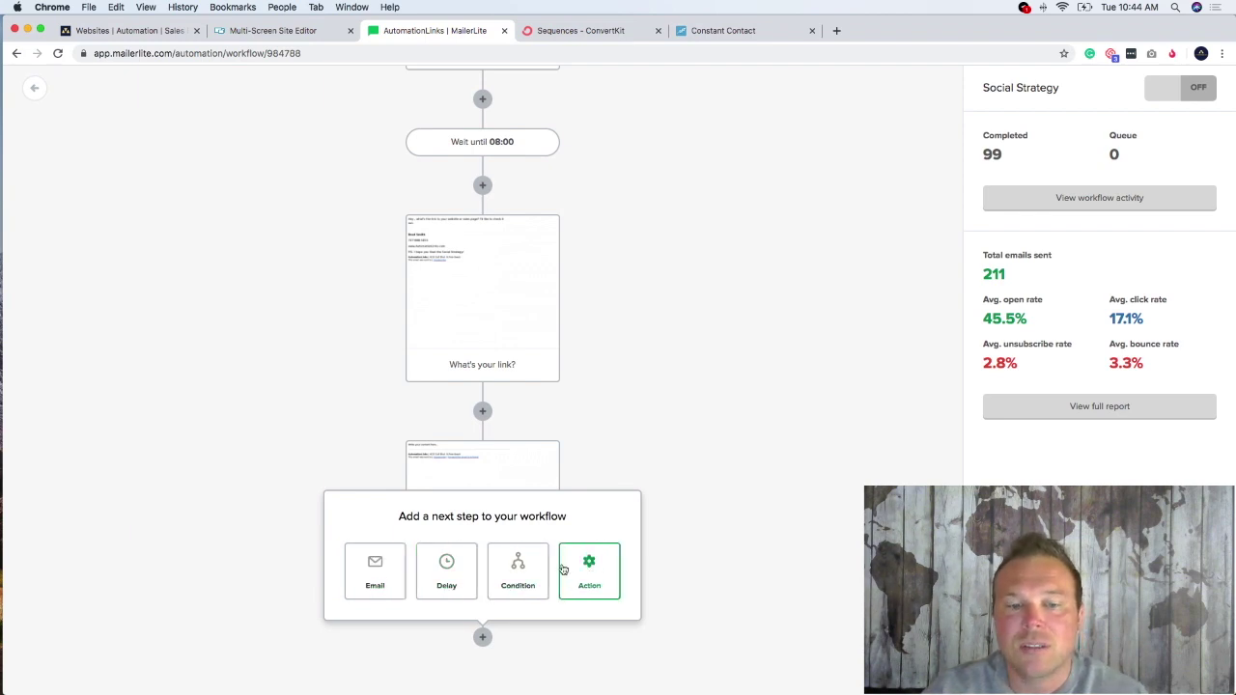
Step: Try out a delay after the Reminder email, viewing its wait-unit options, and remove it
{"action": "left_click", "coordinate": [446, 568]}
{"action": "scroll", "coordinate": [618, 558], "scroll_direction": "down", "scroll_amount": 2}
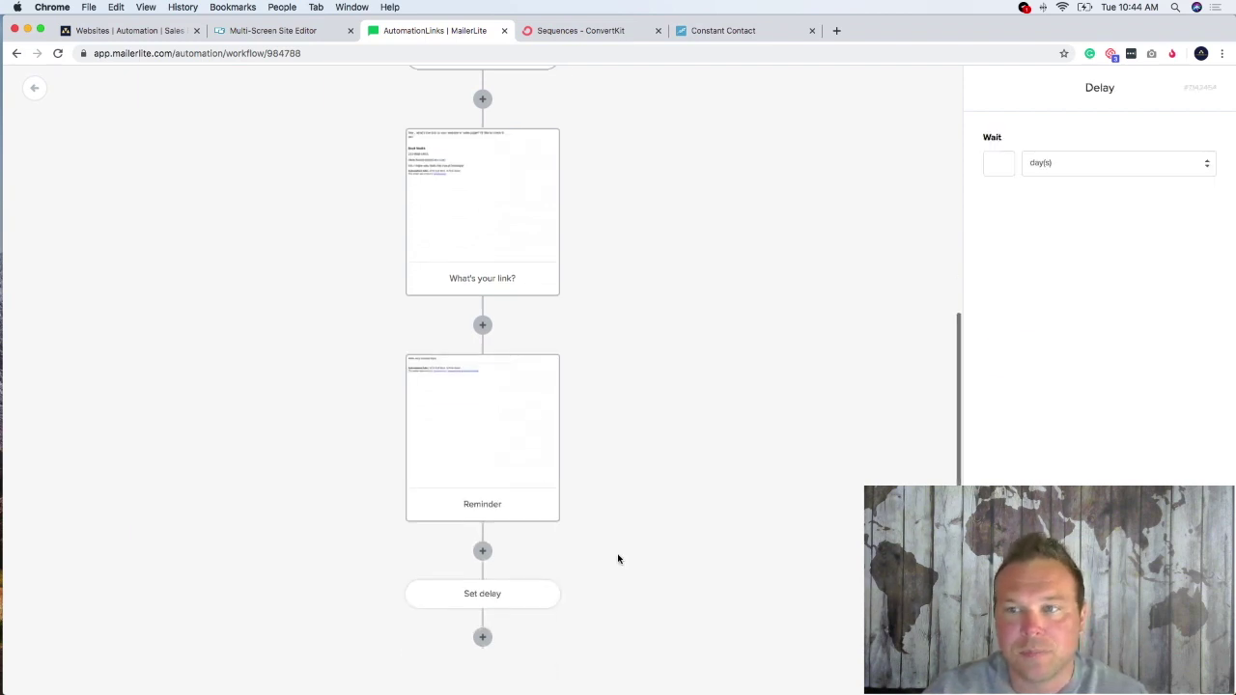
{"action": "left_click", "coordinate": [1108, 162]}
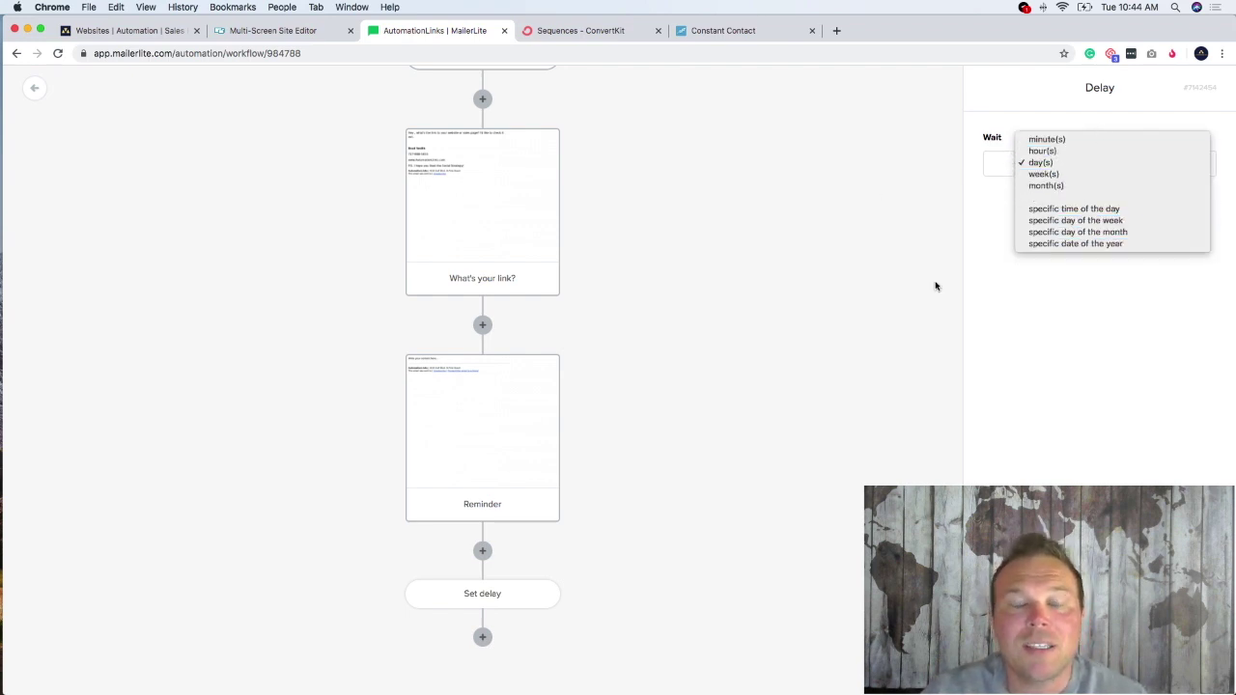
{"action": "left_click", "coordinate": [693, 305]}
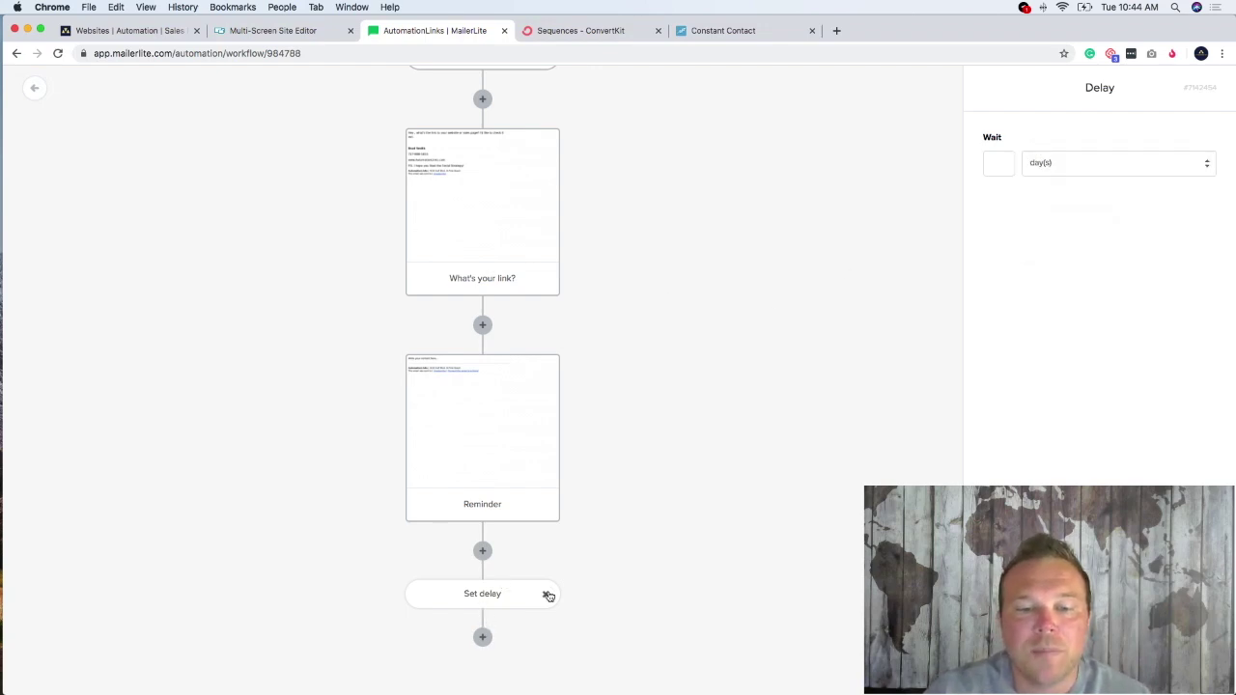
{"action": "left_click", "coordinate": [546, 596]}
Step: Add a condition after the Reminder email in the Social Strategy workflow and show its available condition types
{"action": "left_click", "coordinate": [482, 637]}
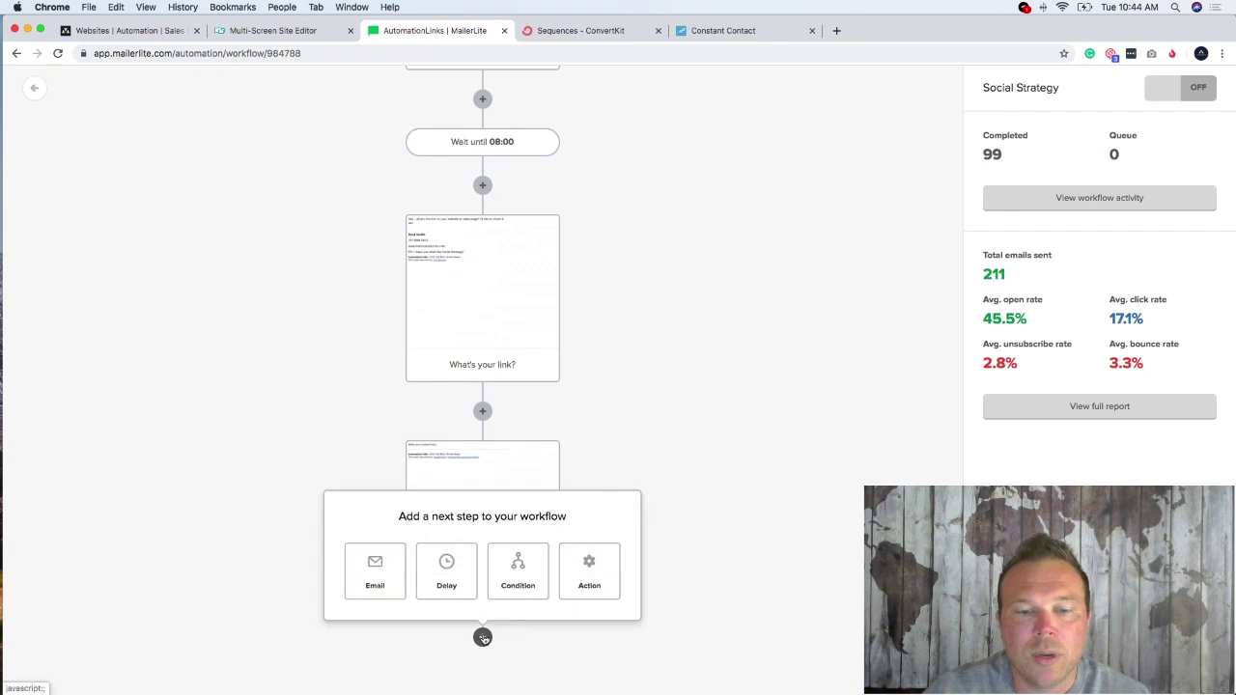
{"action": "left_click", "coordinate": [503, 577]}
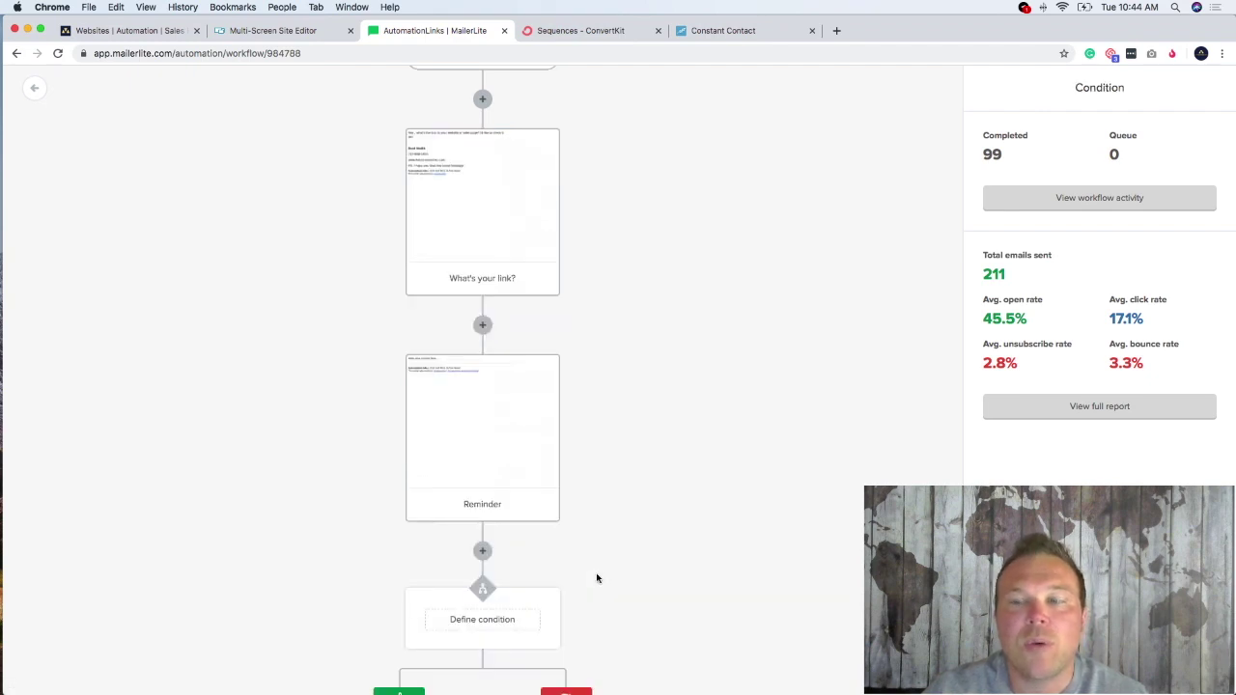
{"action": "left_click", "coordinate": [1057, 323]}
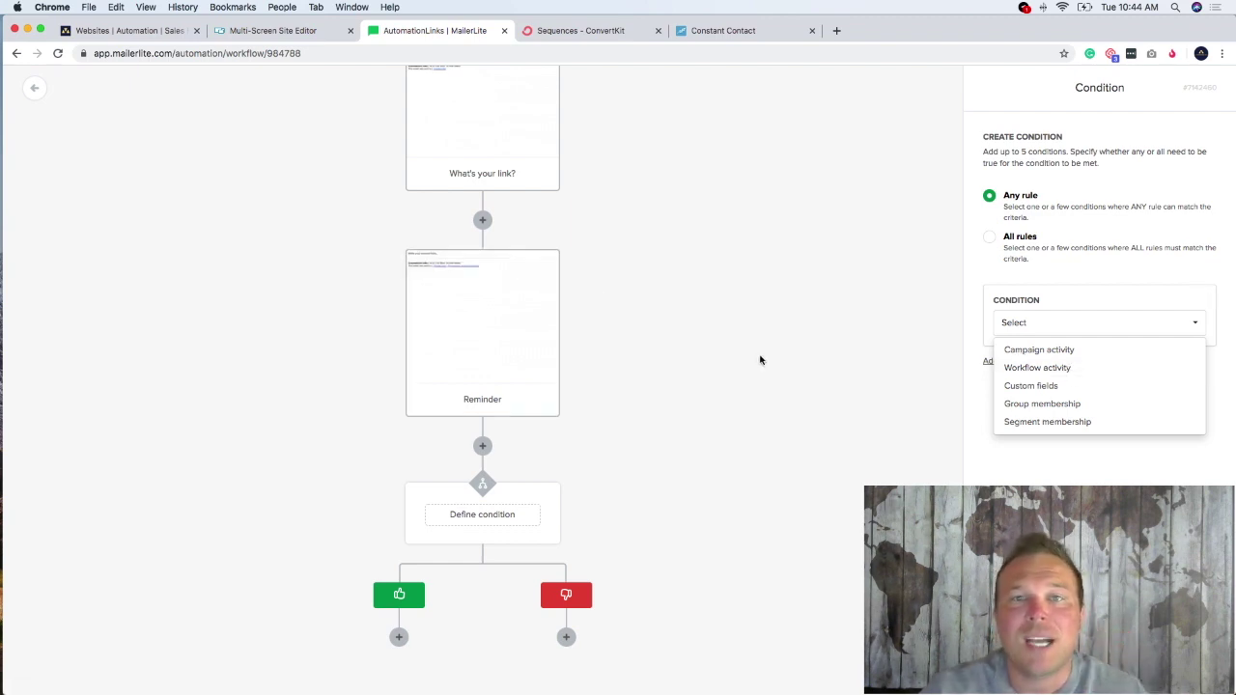
Step: Switch to ConvertKit and create a new email sequence named Test
{"action": "left_click", "coordinate": [606, 32]}
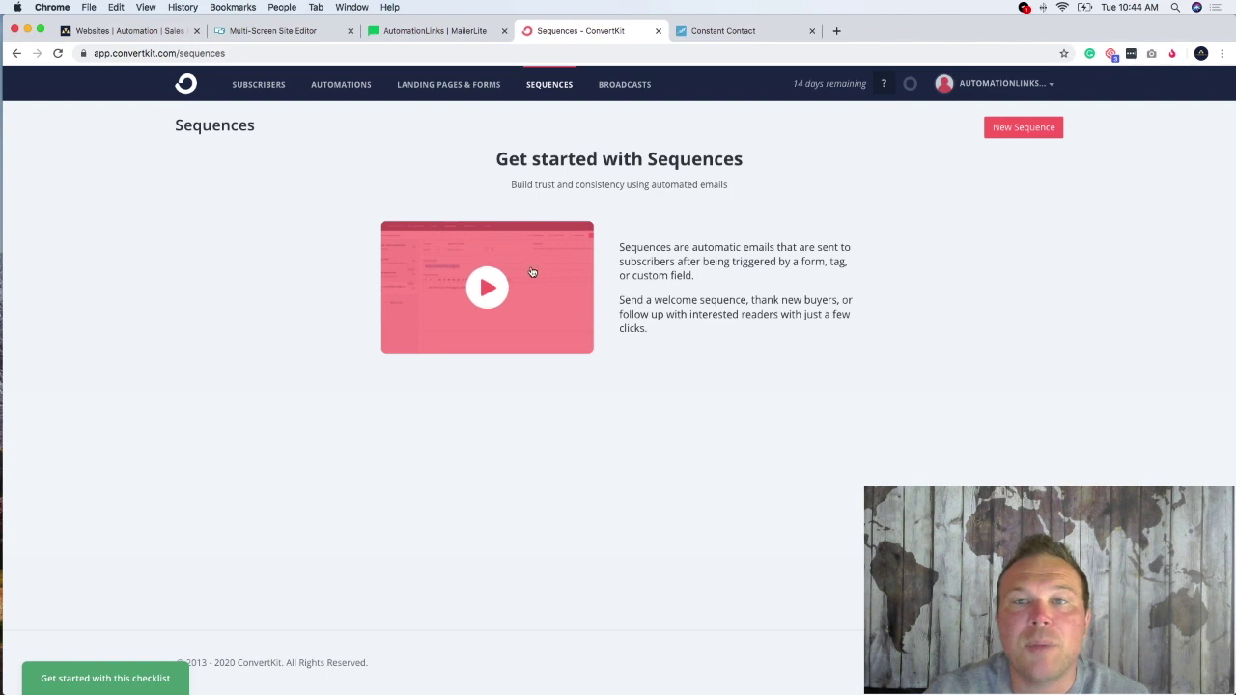
{"action": "left_click", "coordinate": [1035, 128]}
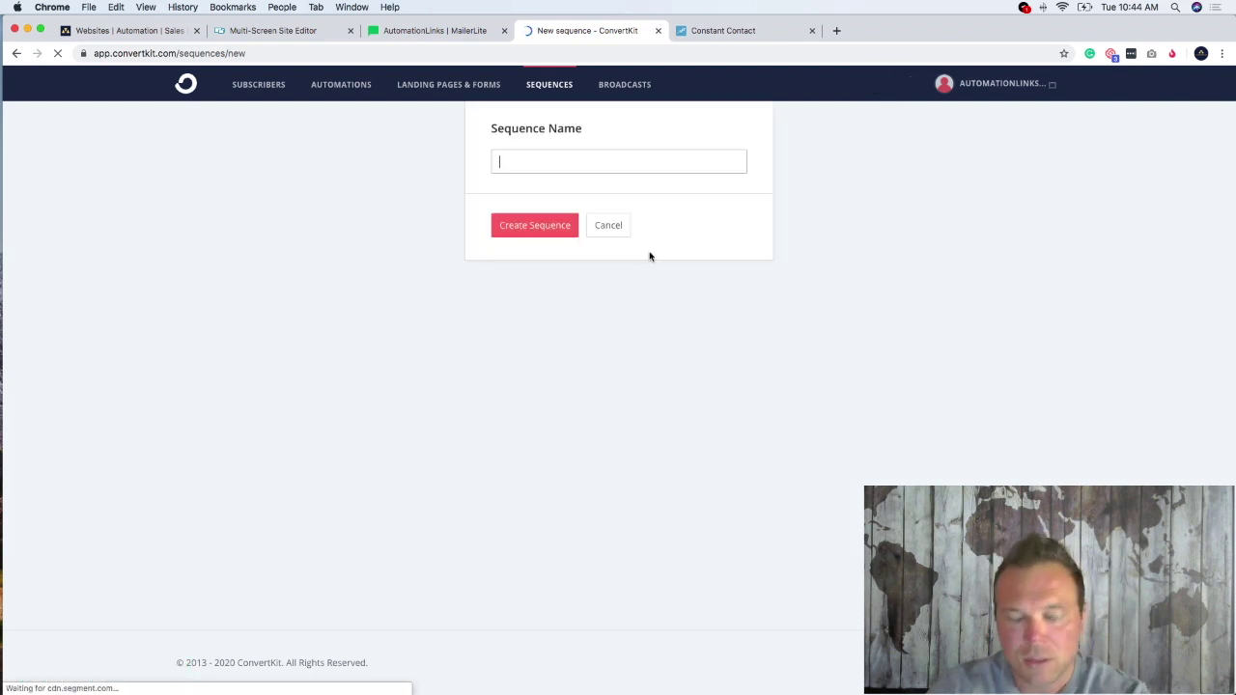
{"action": "type", "text": "Test"}
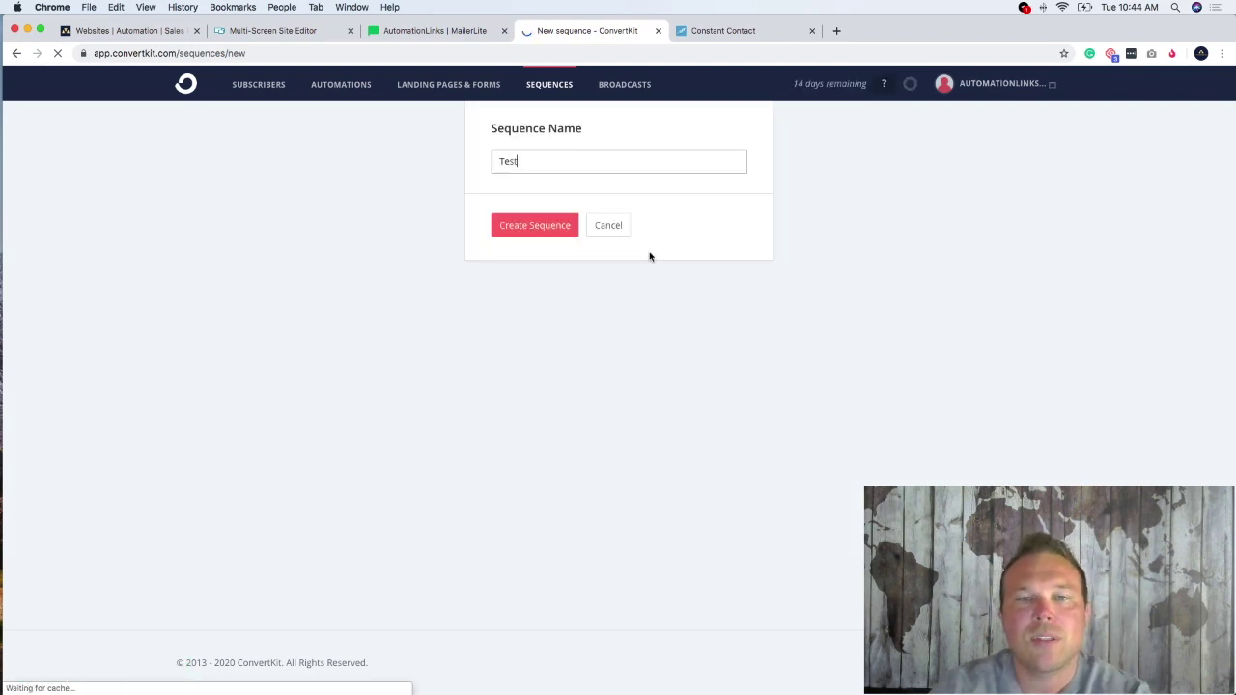
{"action": "left_click", "coordinate": [536, 225]}
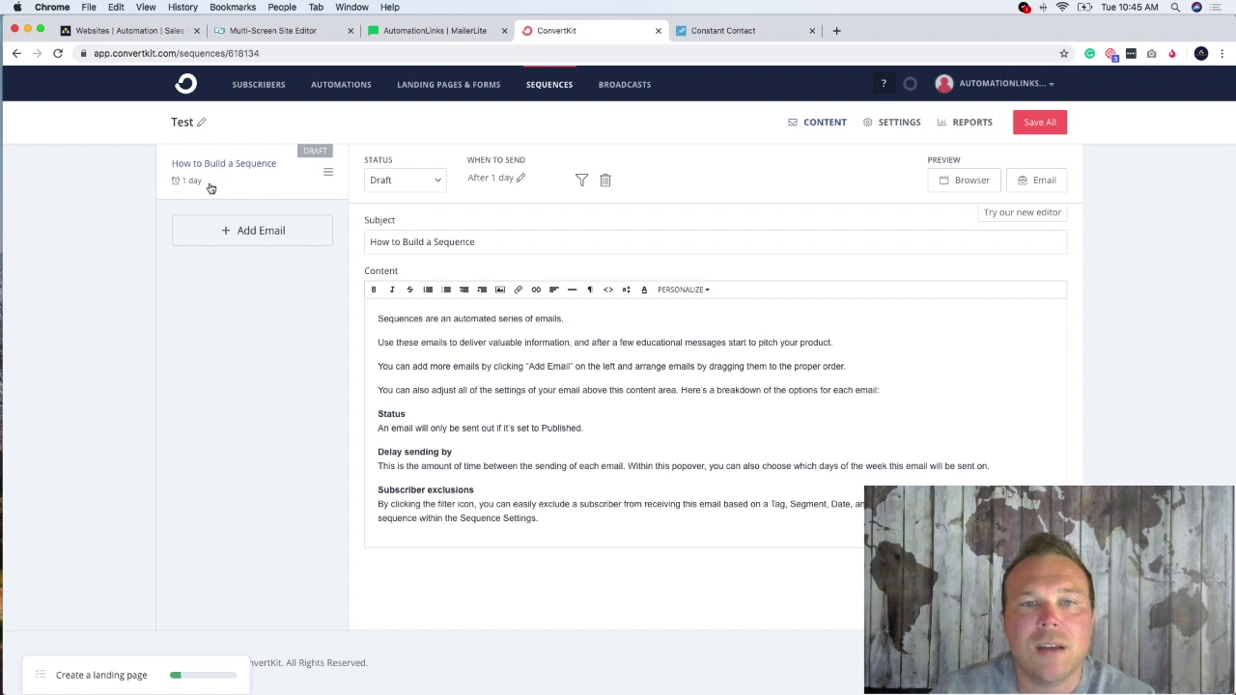
Step: Set the How to Build a Sequence email to send 0 hours after the last email
{"action": "left_click", "coordinate": [522, 181]}
{"action": "left_click", "coordinate": [520, 219]}
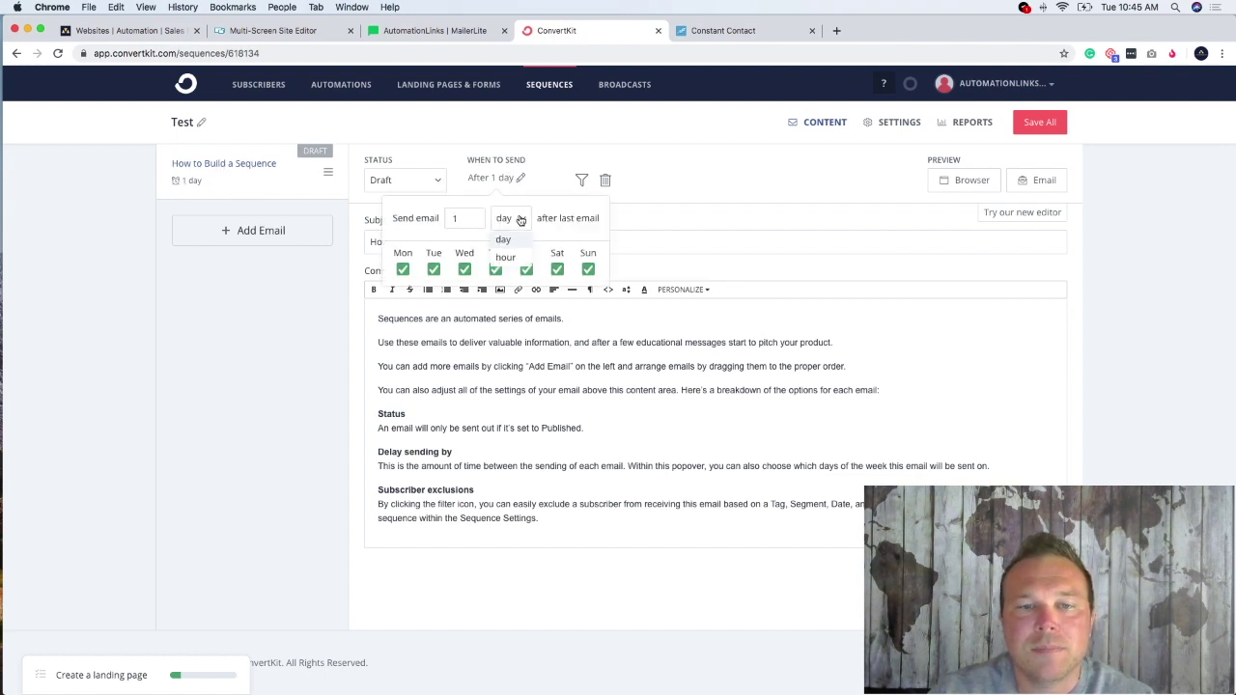
{"action": "left_click", "coordinate": [508, 258]}
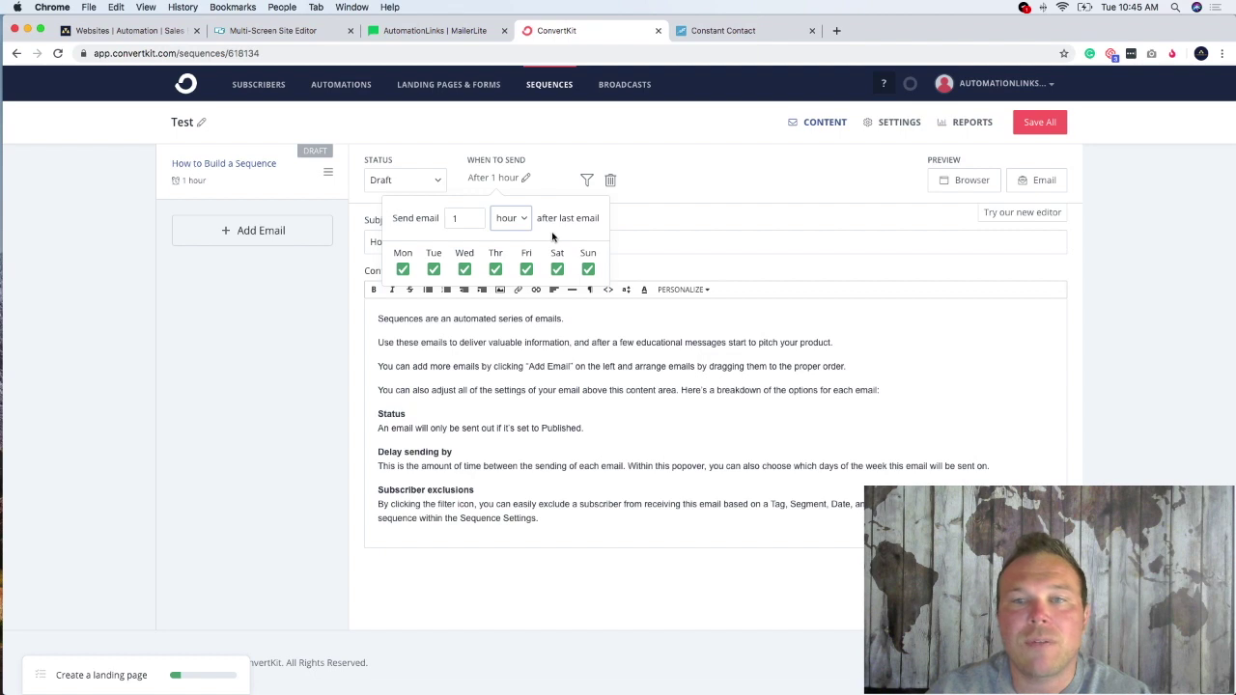
{"action": "left_click", "coordinate": [473, 221]}
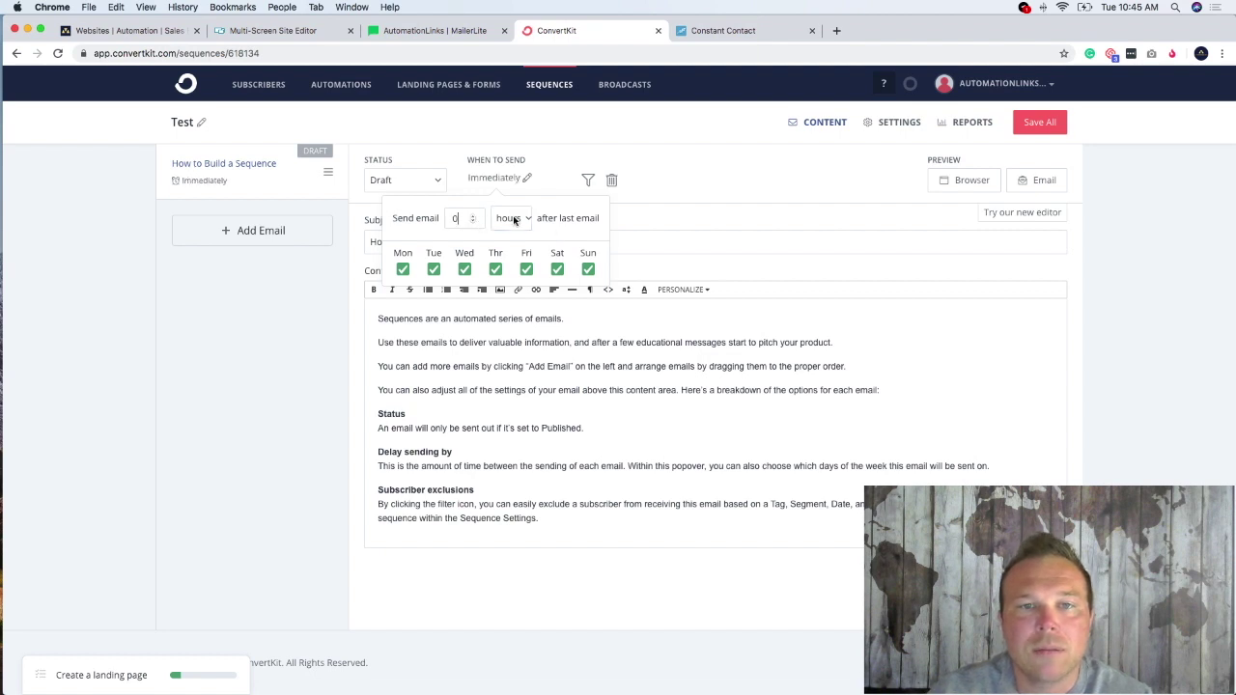
{"action": "left_click", "coordinate": [558, 151]}
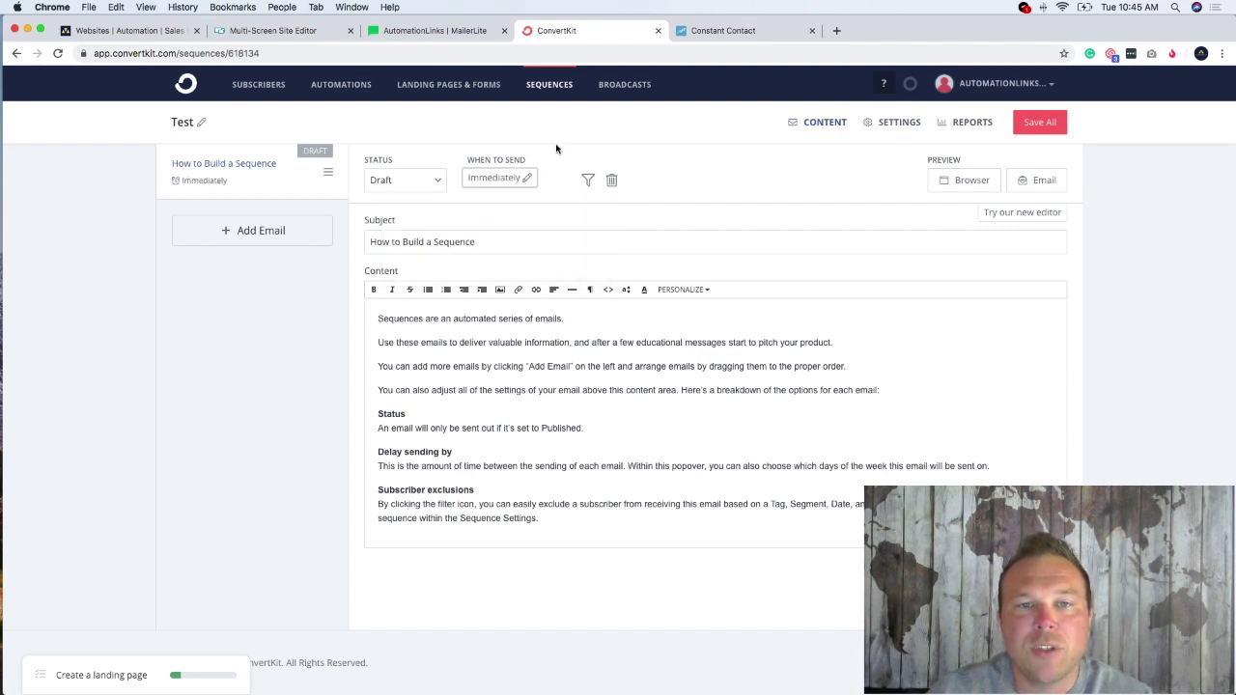
{"action": "left_click", "coordinate": [515, 183]}
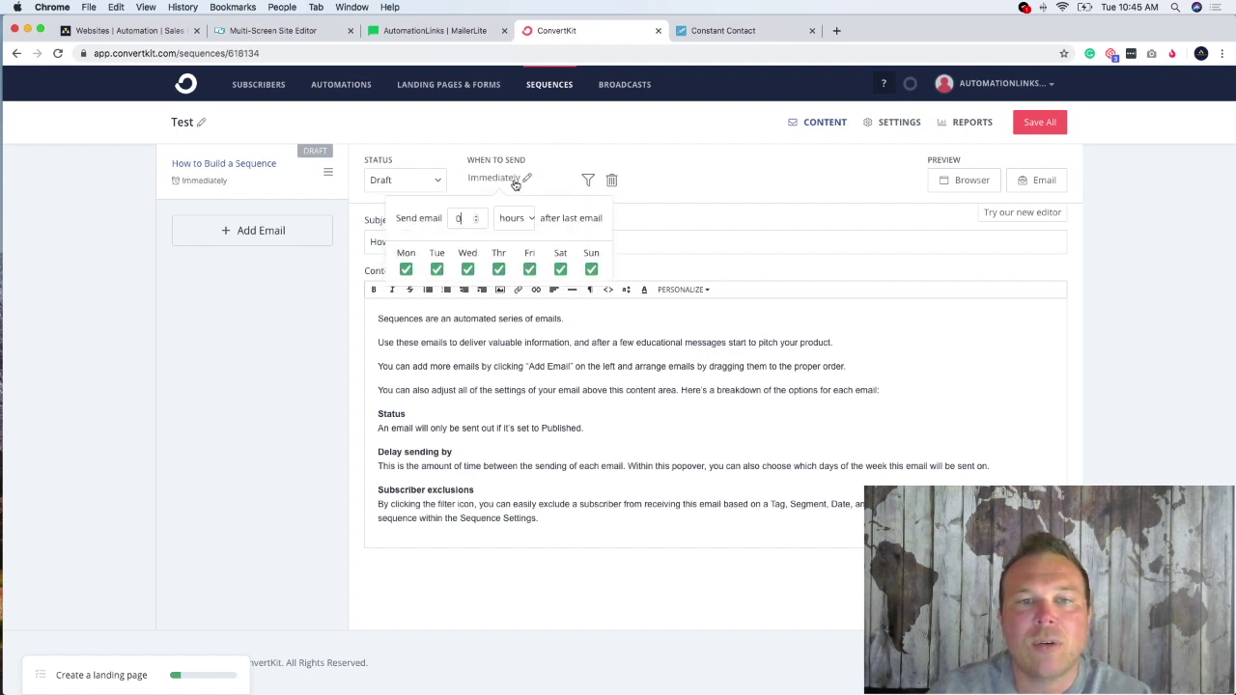
{"action": "left_click", "coordinate": [544, 137]}
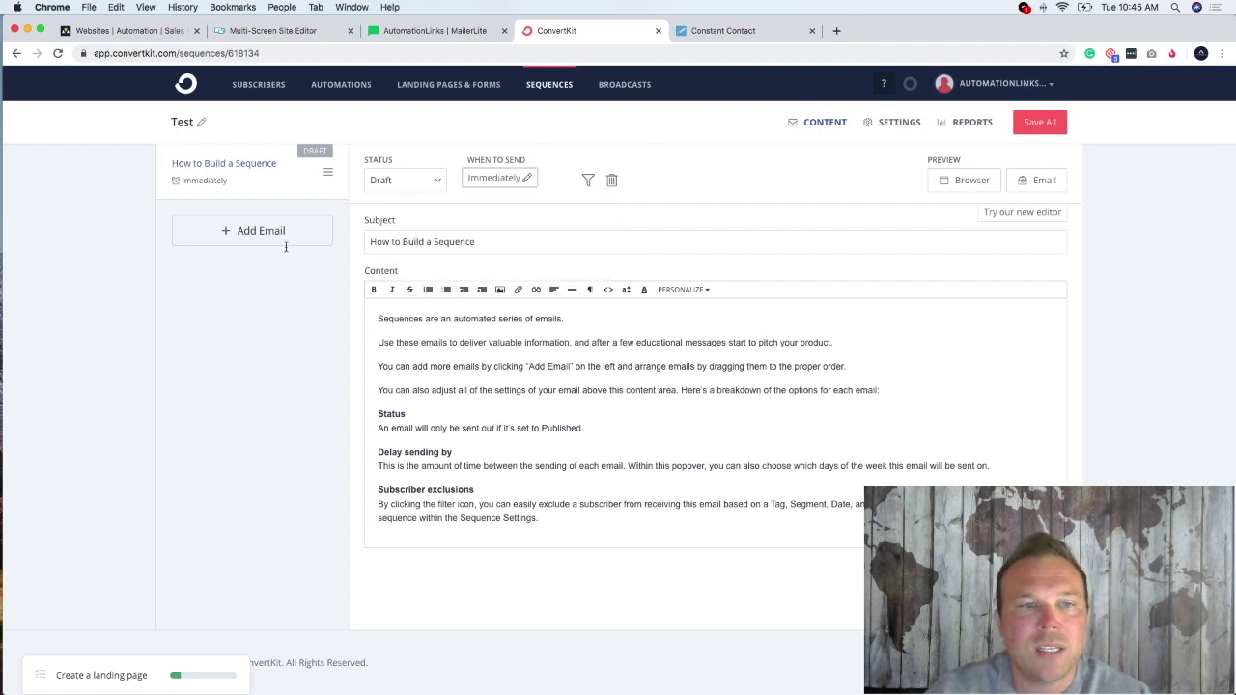
Step: Add a second email to the Test sequence and review its send timing settings
{"action": "left_click", "coordinate": [253, 230]}
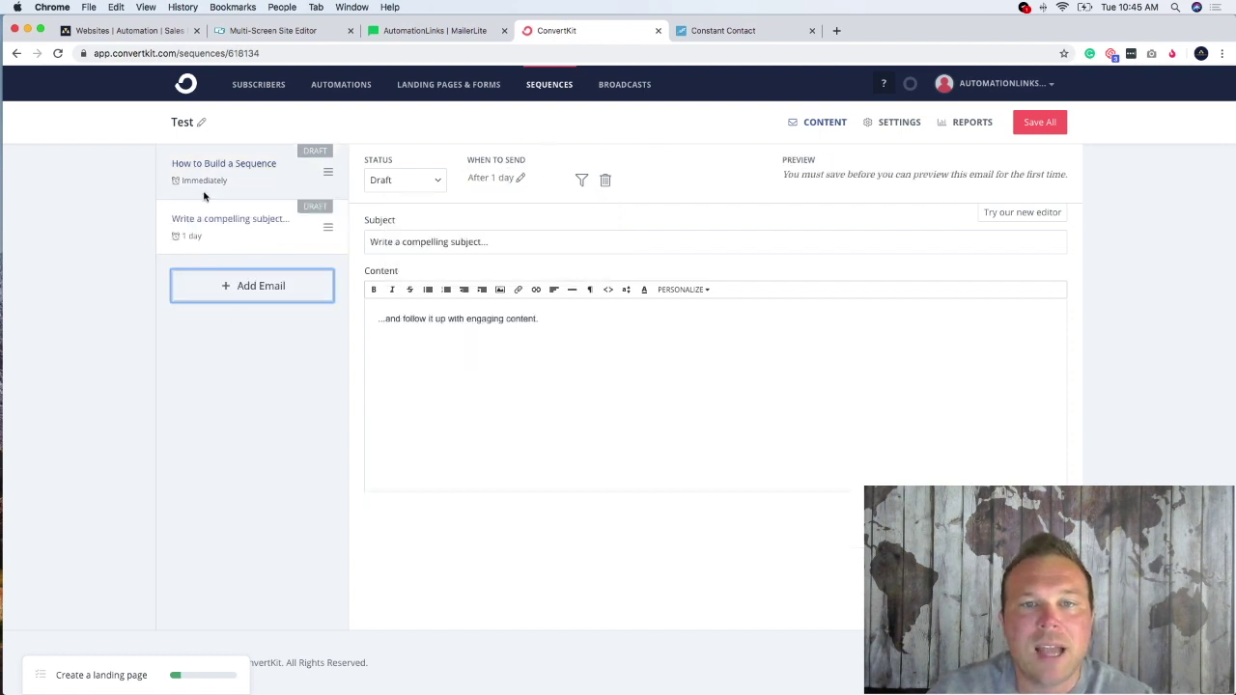
{"action": "left_click", "coordinate": [519, 178]}
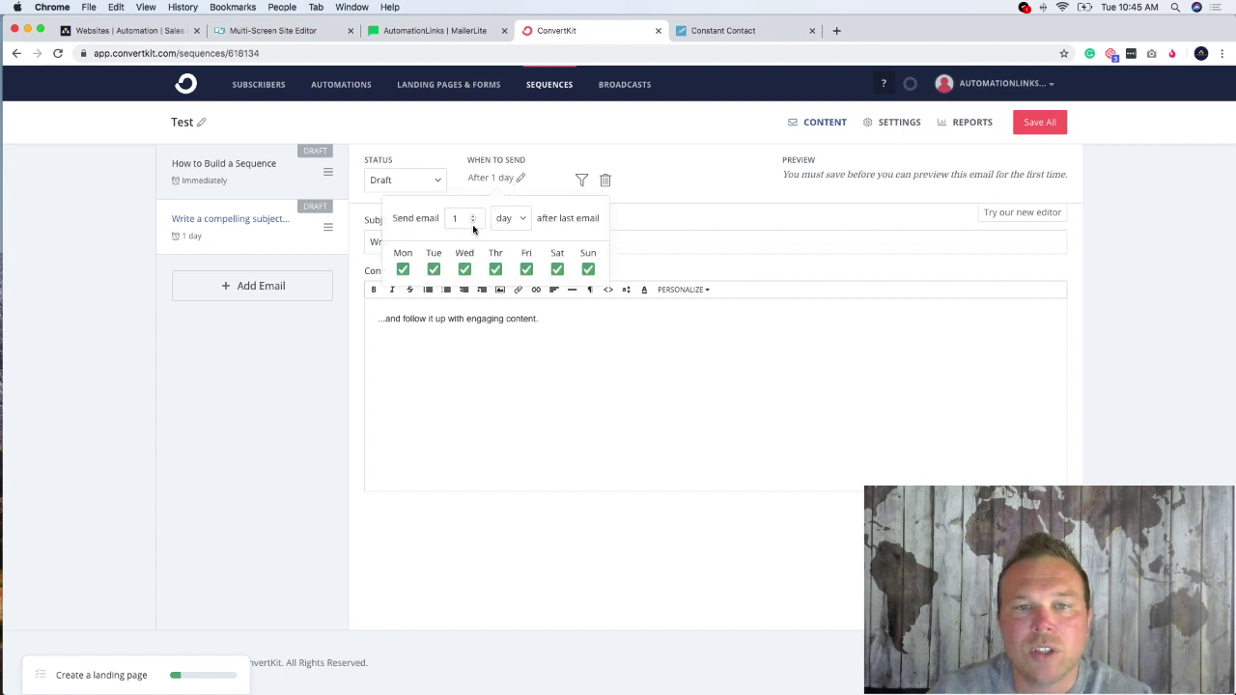
{"action": "left_click", "coordinate": [678, 170]}
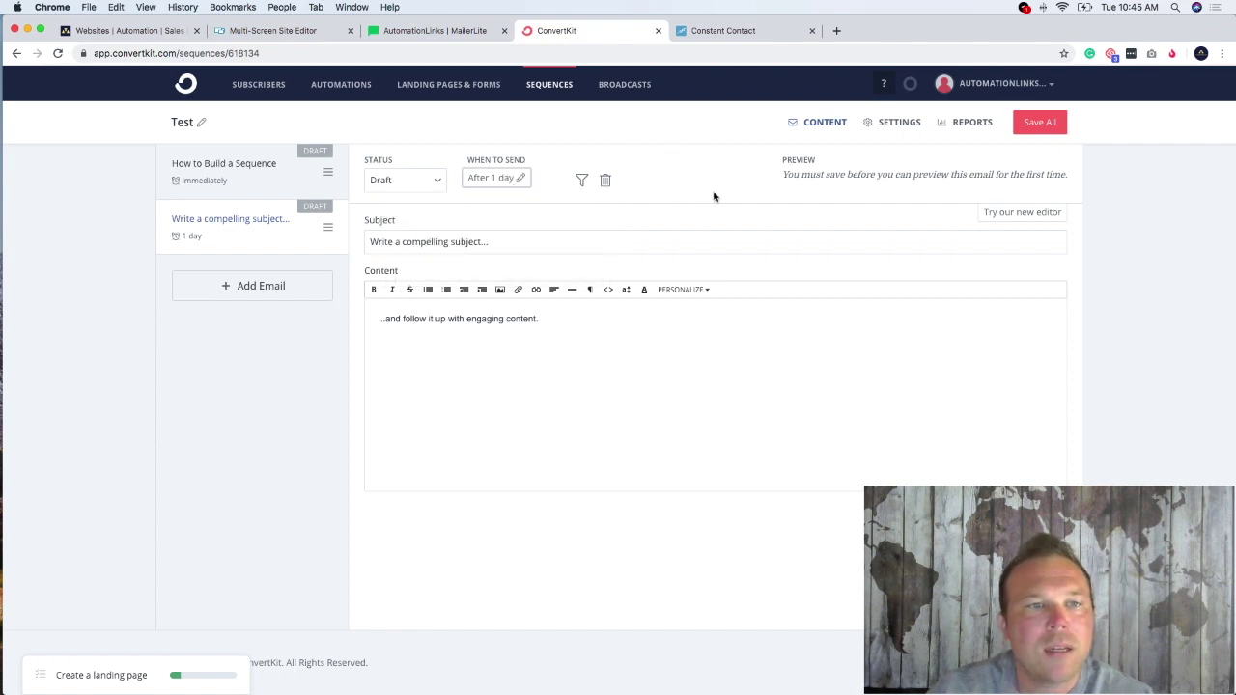
Step: Review the subscriber exclusion filter and status settings of the How to Build a Sequence email
{"action": "left_click", "coordinate": [241, 182]}
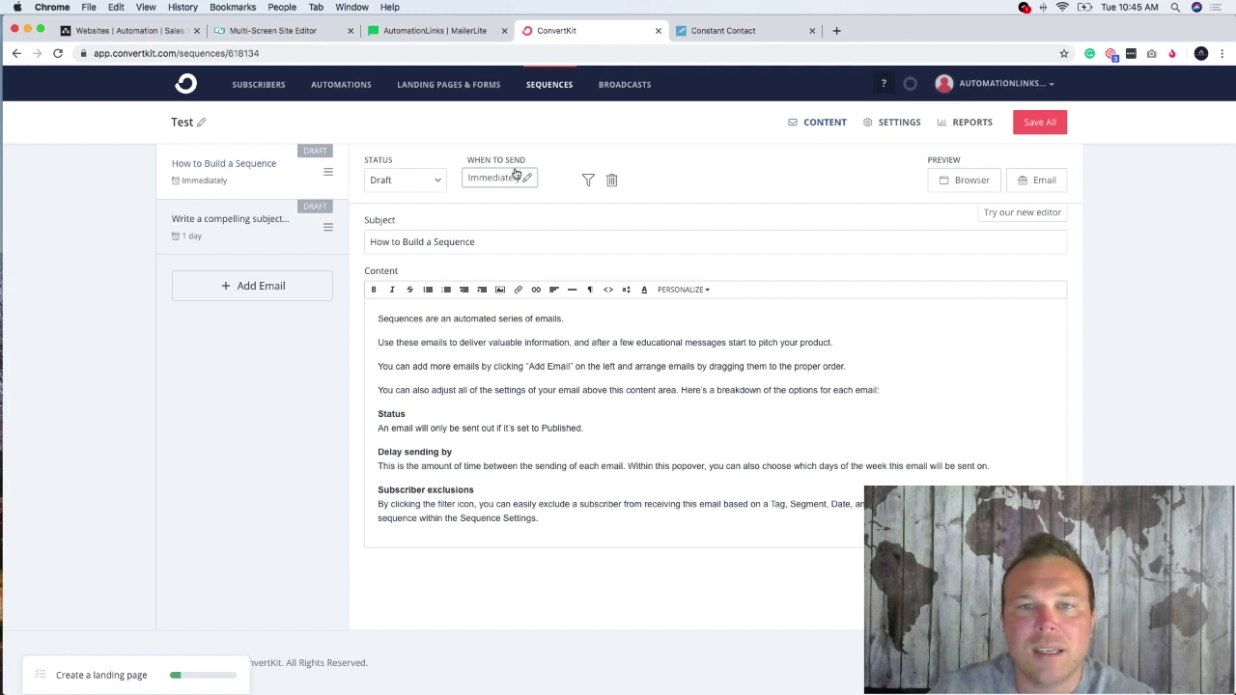
{"action": "left_click", "coordinate": [586, 181]}
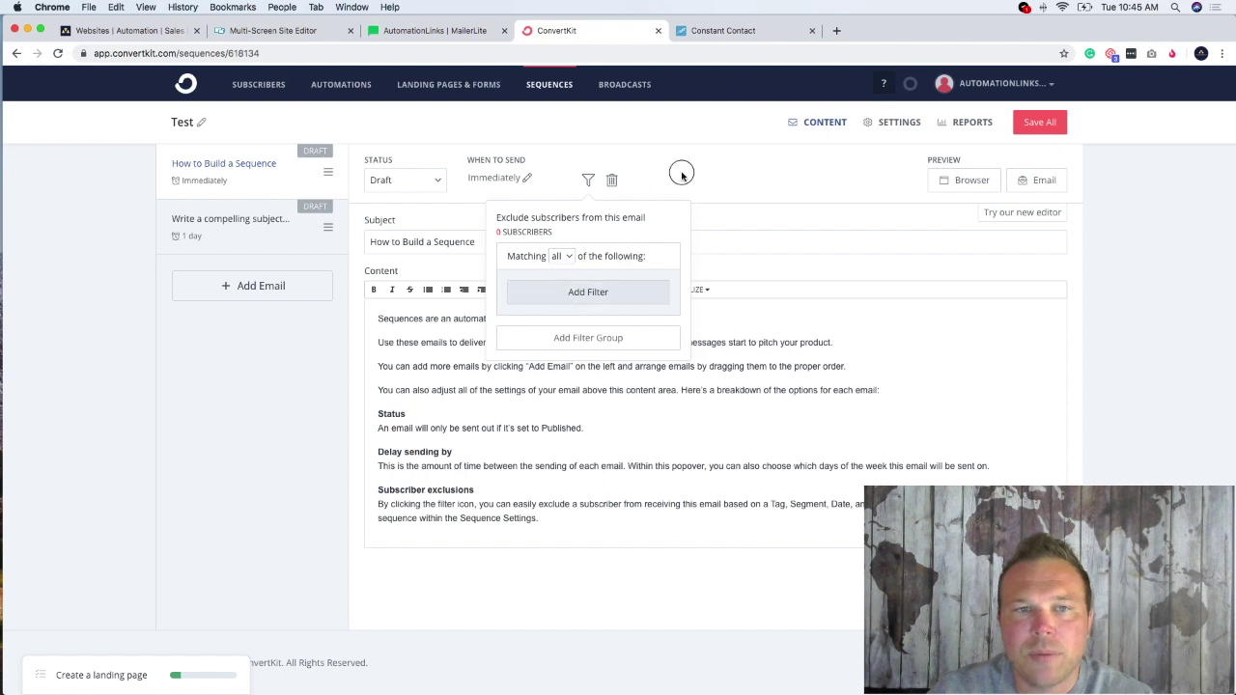
{"action": "left_click", "coordinate": [418, 181]}
{"action": "left_click", "coordinate": [786, 164]}
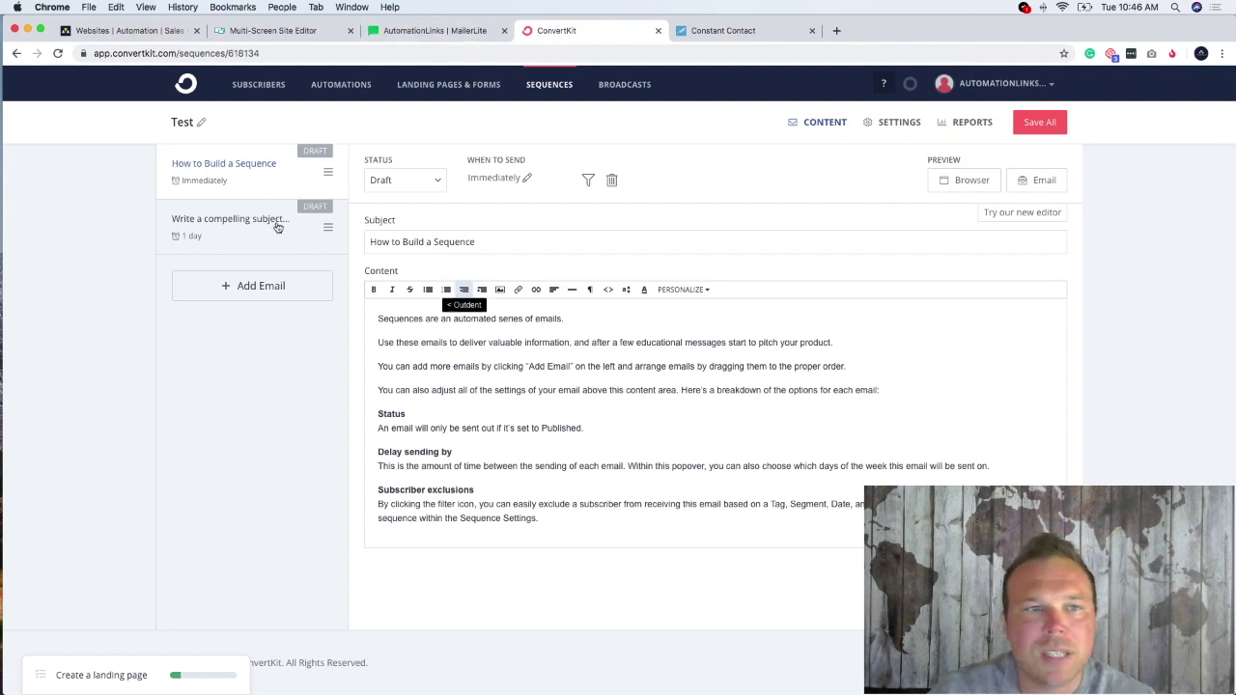
Step: Create a new visual automation, dismissing the introduction, and start building it without a template
{"action": "left_click", "coordinate": [338, 86]}
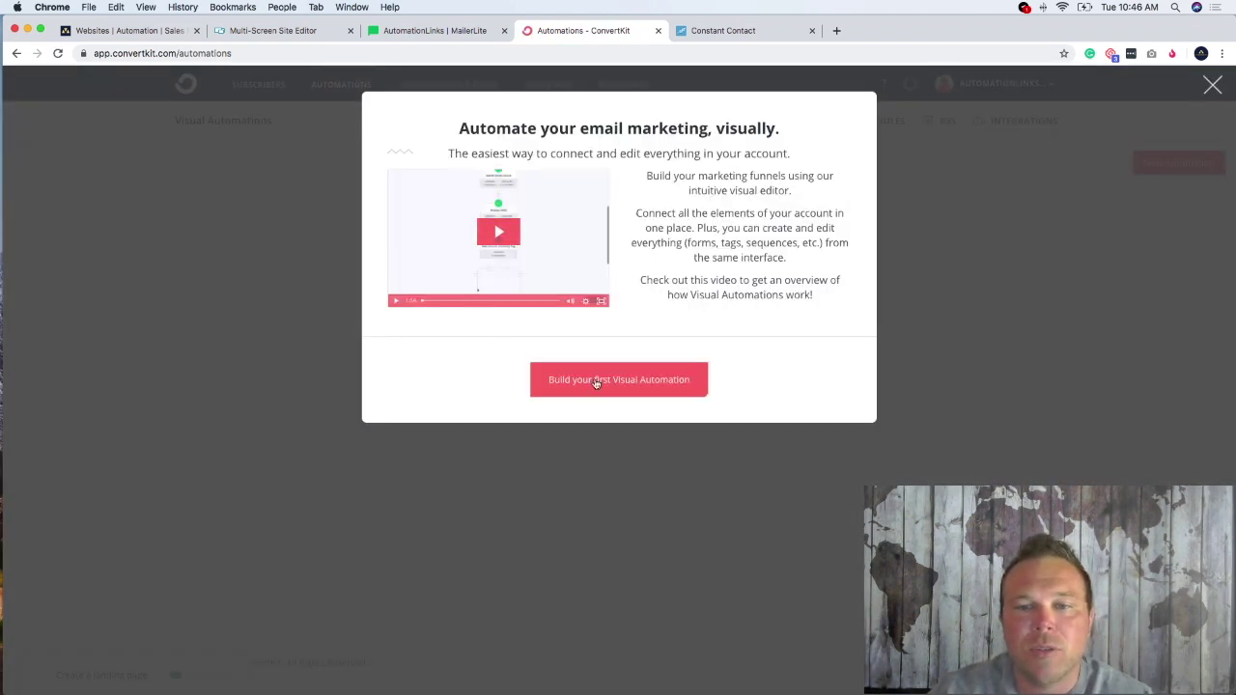
{"action": "left_click", "coordinate": [1211, 87]}
{"action": "left_click", "coordinate": [1161, 172]}
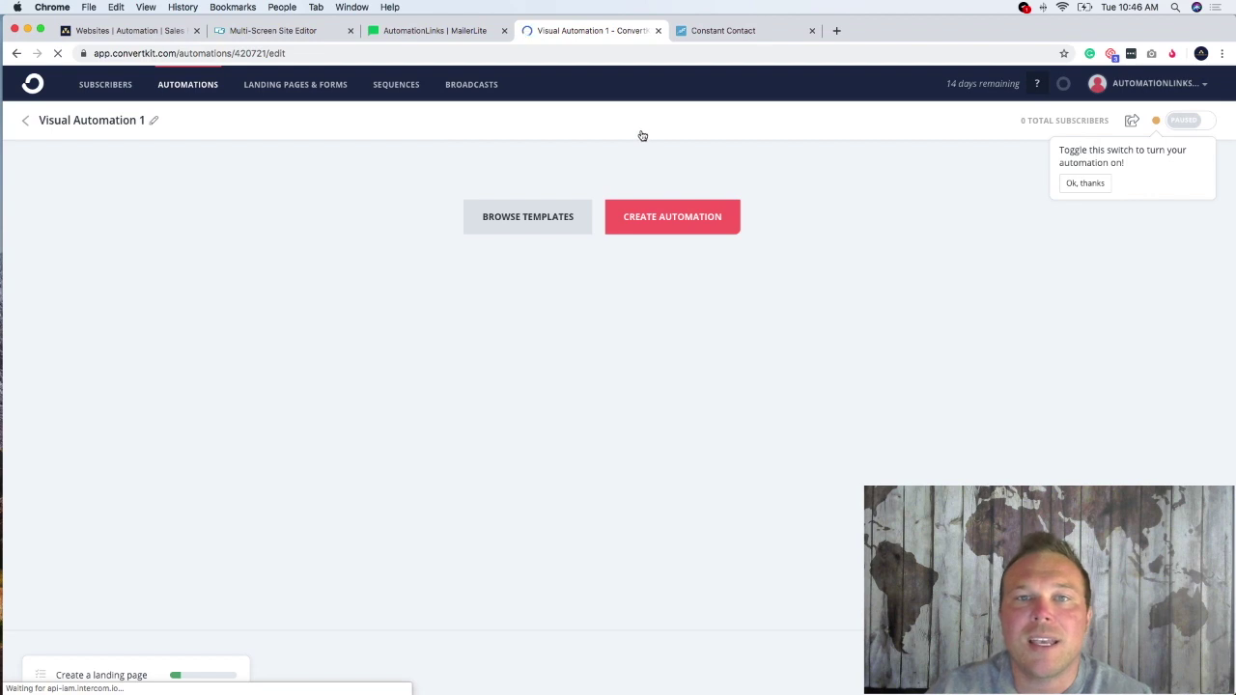
{"action": "left_click", "coordinate": [658, 217]}
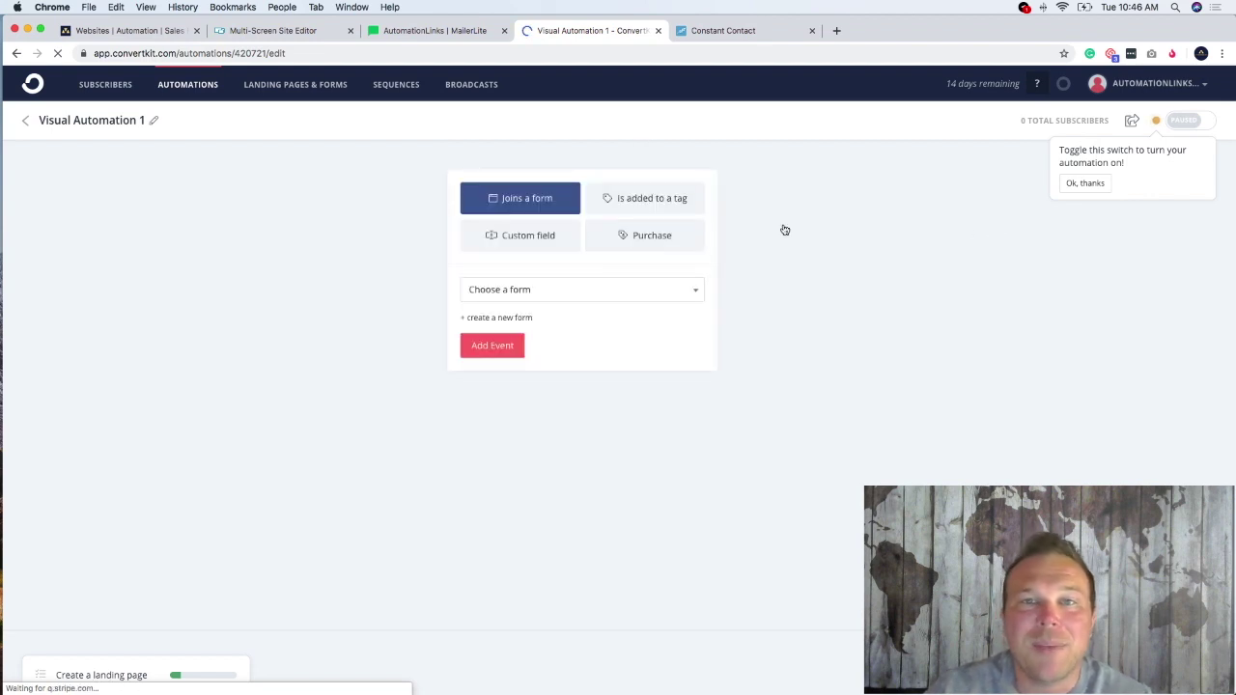
Step: Try to add a Joins a form event as the automation's trigger without choosing a form
{"action": "left_click", "coordinate": [665, 293]}
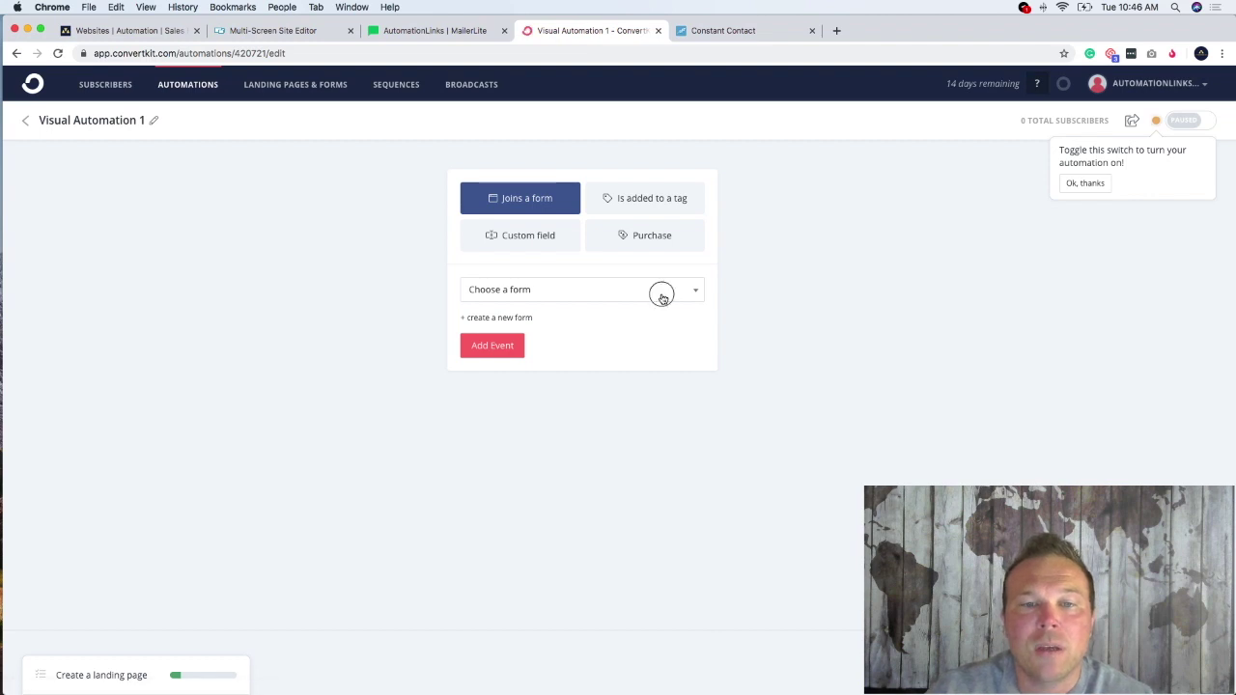
{"action": "left_click", "coordinate": [618, 278]}
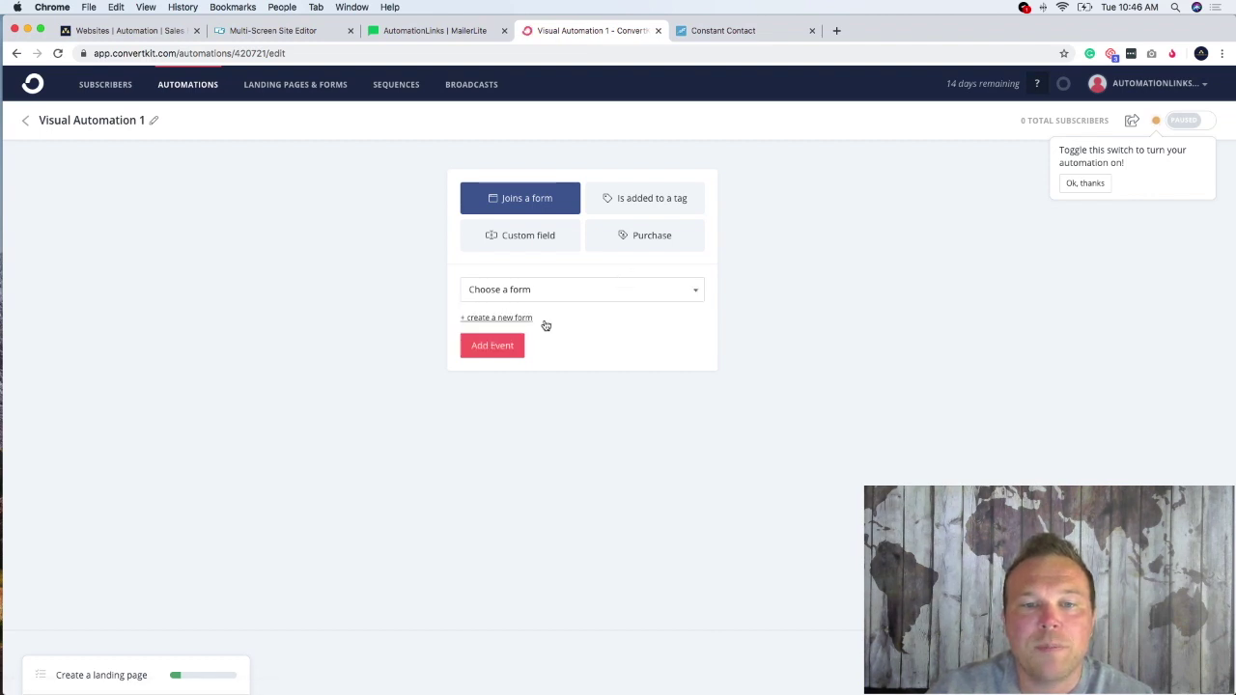
{"action": "left_click", "coordinate": [509, 345]}
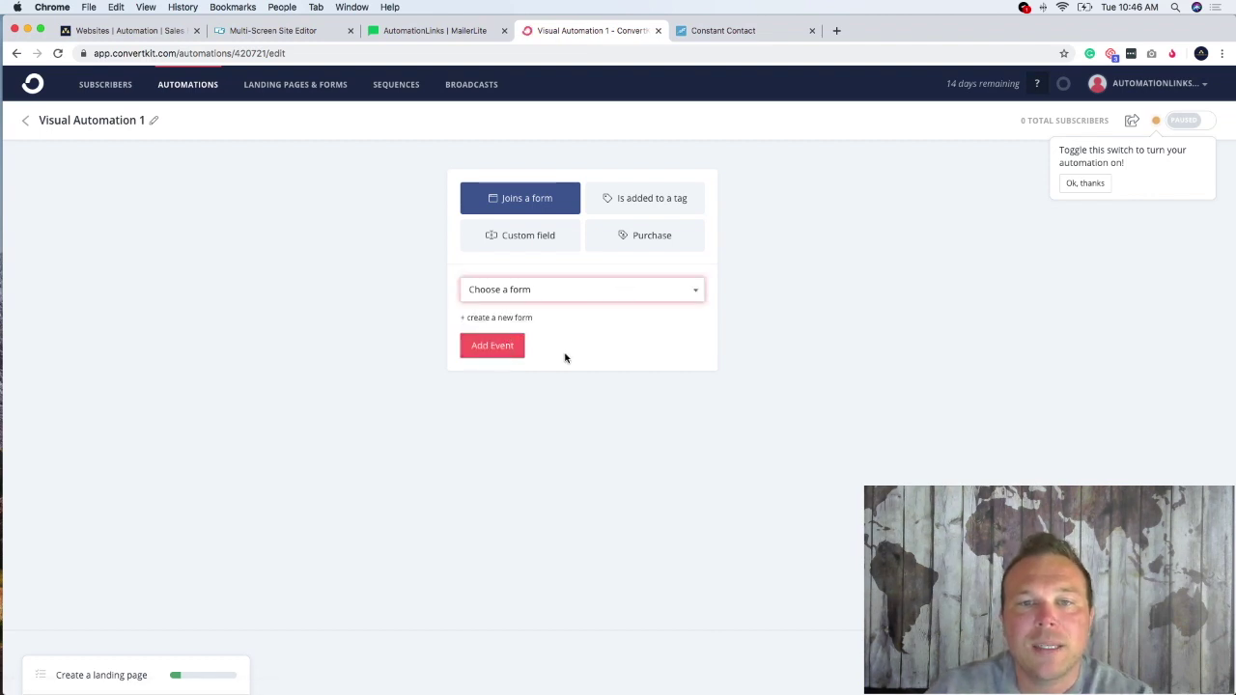
Step: Add an Is added to a tag event with a new tag named Test as the automation's trigger
{"action": "left_click", "coordinate": [642, 198]}
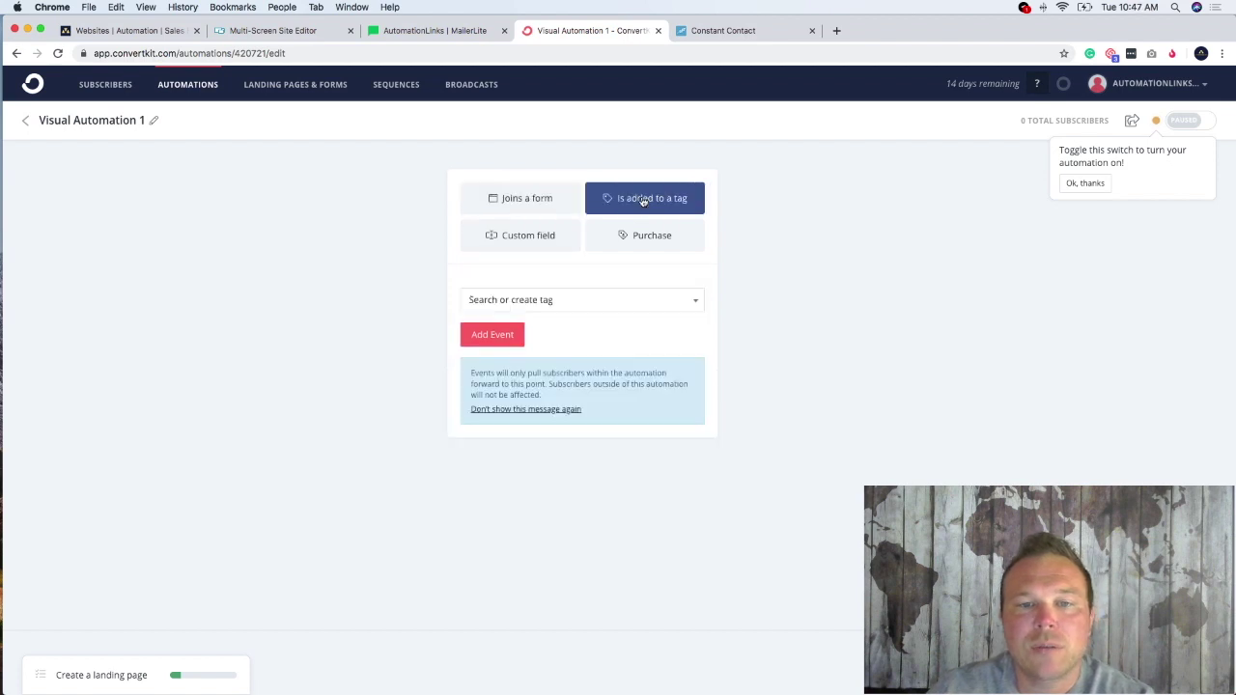
{"action": "left_click", "coordinate": [526, 301]}
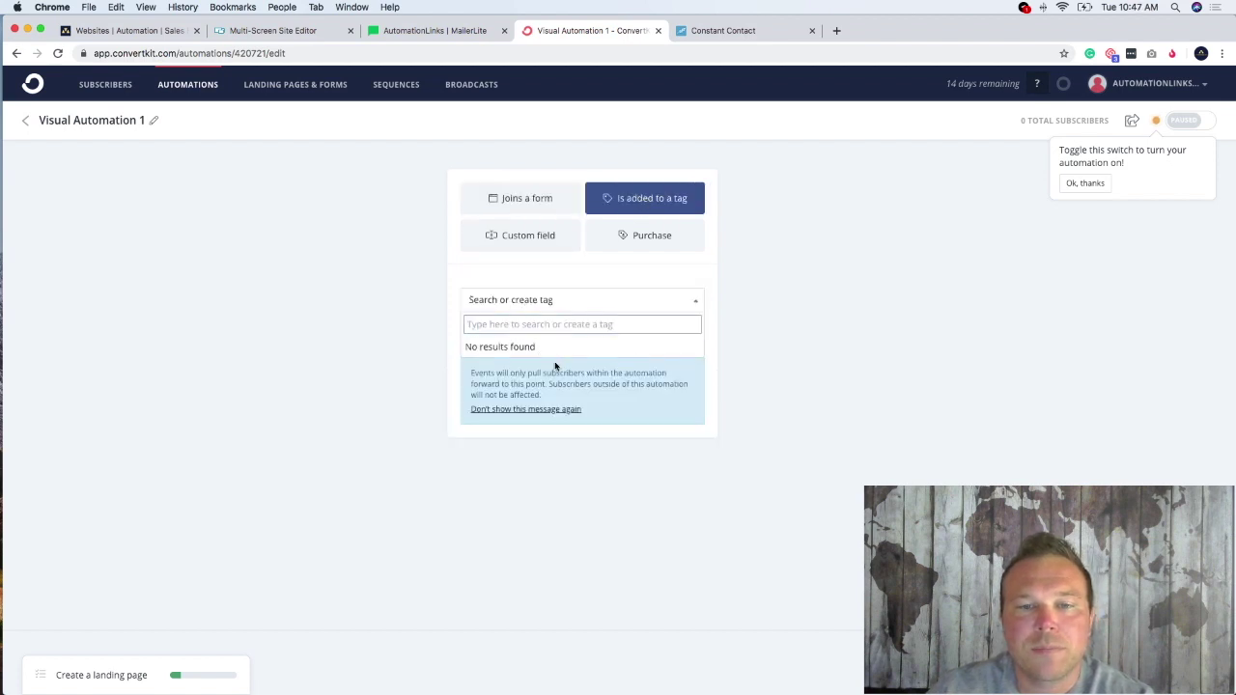
{"action": "type", "text": "Test"}
{"action": "left_click", "coordinate": [517, 347]}
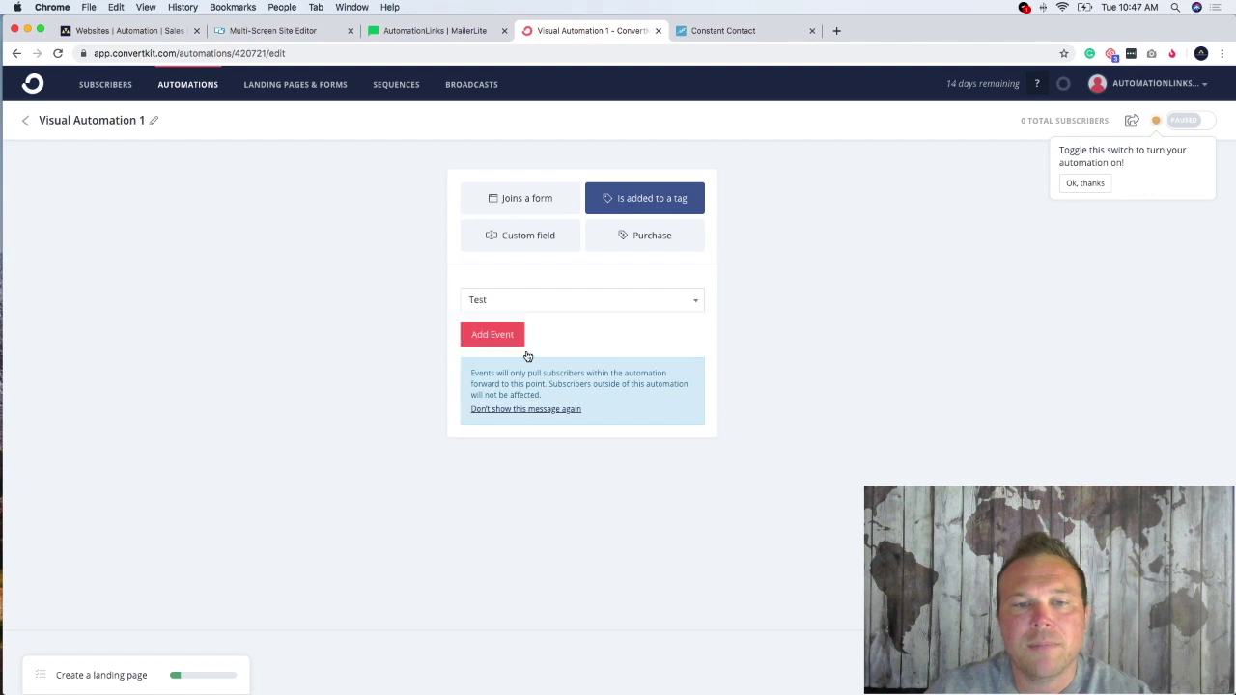
{"action": "left_click", "coordinate": [490, 334]}
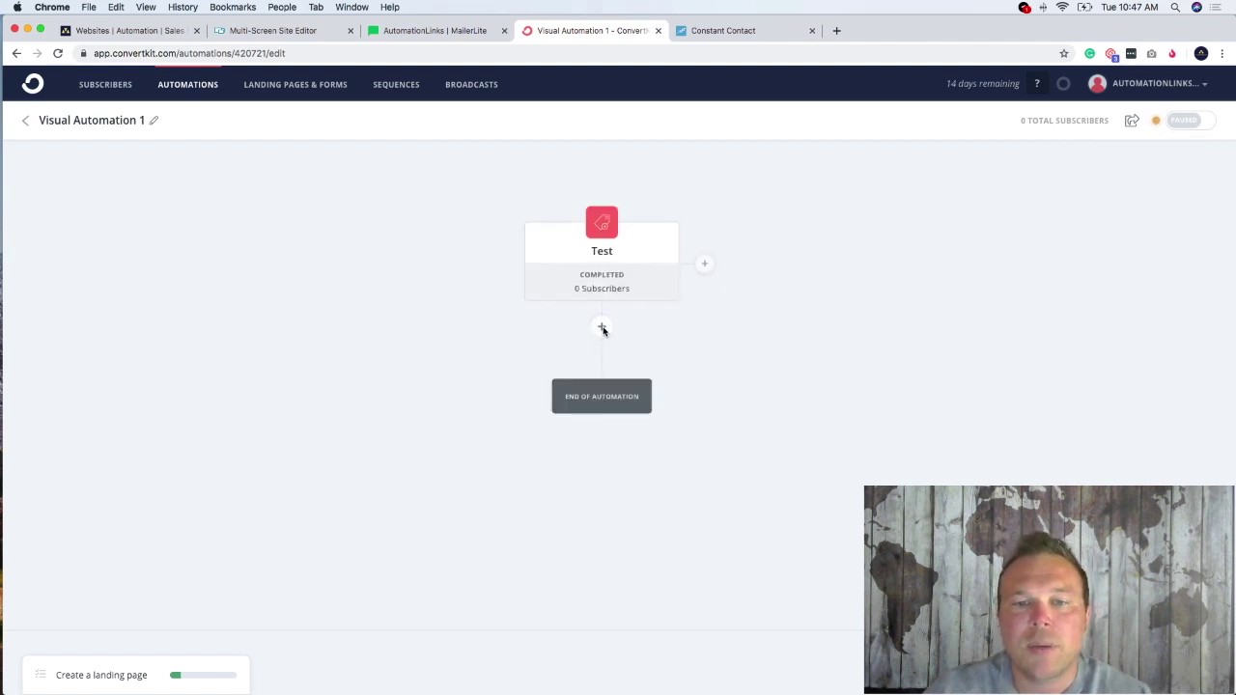
Step: Compare MailerLite's workflow condition options with the step options available after the Test tag event in ConvertKit
{"action": "left_click", "coordinate": [475, 36]}
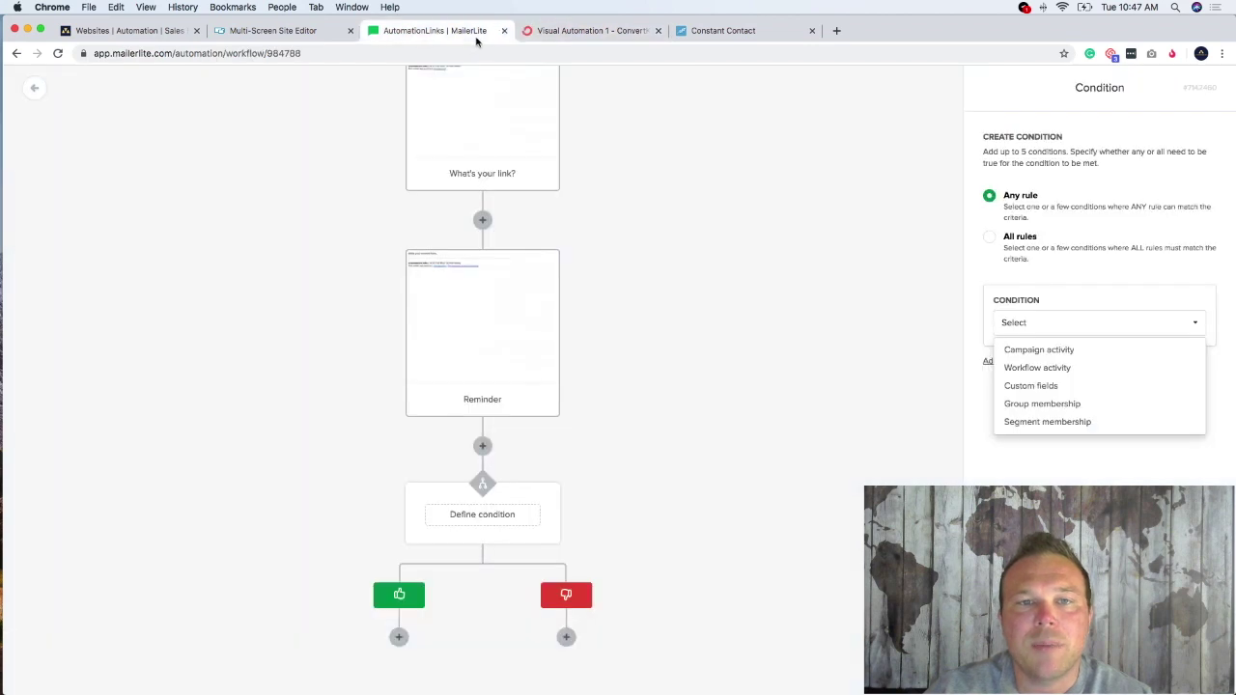
{"action": "left_click", "coordinate": [625, 36]}
{"action": "left_click", "coordinate": [600, 328]}
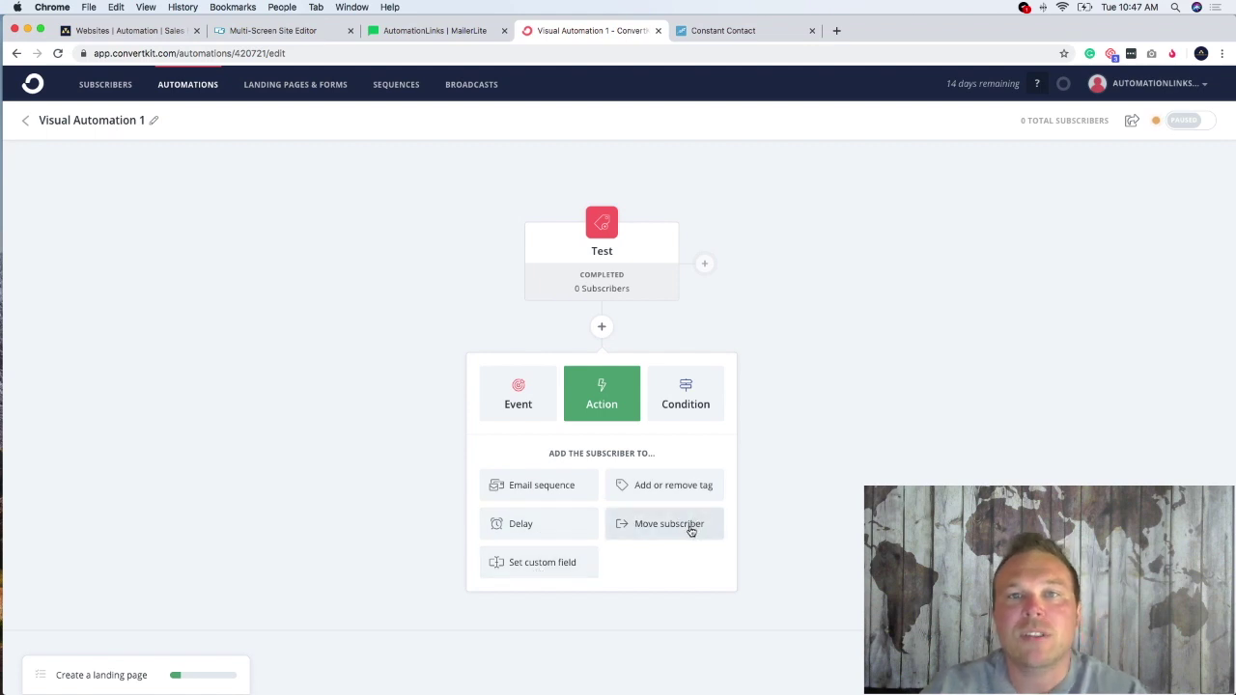
{"action": "left_click", "coordinate": [417, 307]}
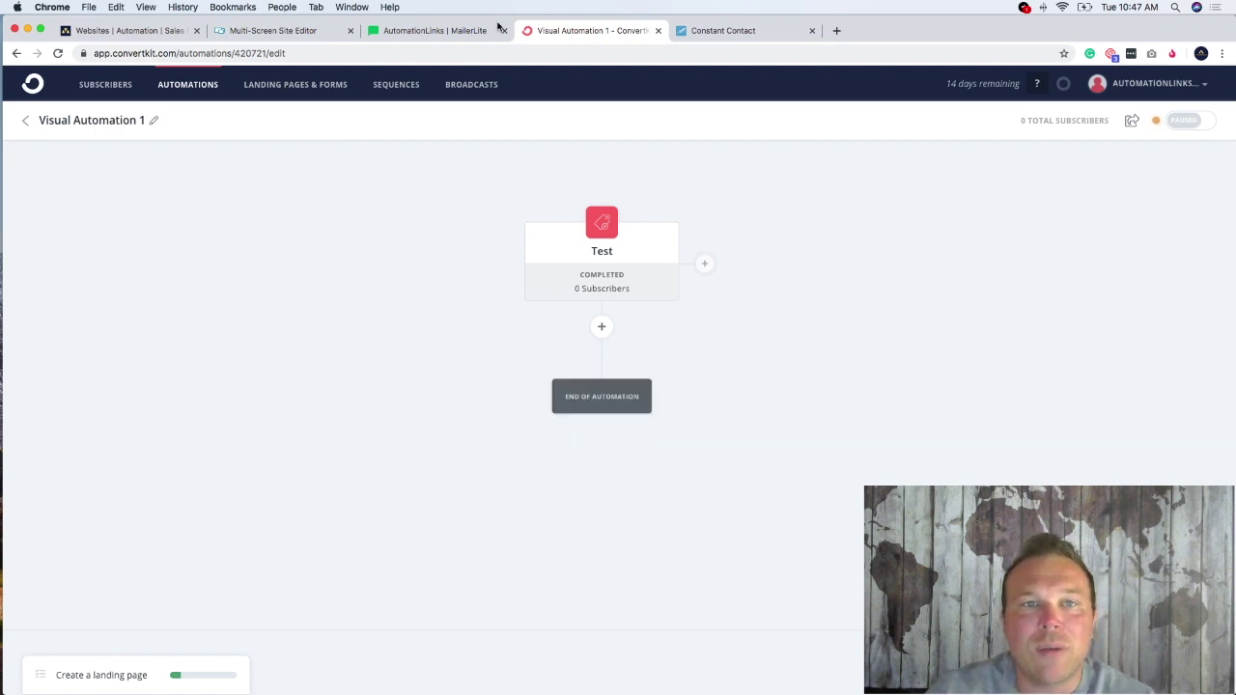
Step: Switch to Constant Contact and create an Automated Series email automation campaign named Test
{"action": "left_click", "coordinate": [733, 33]}
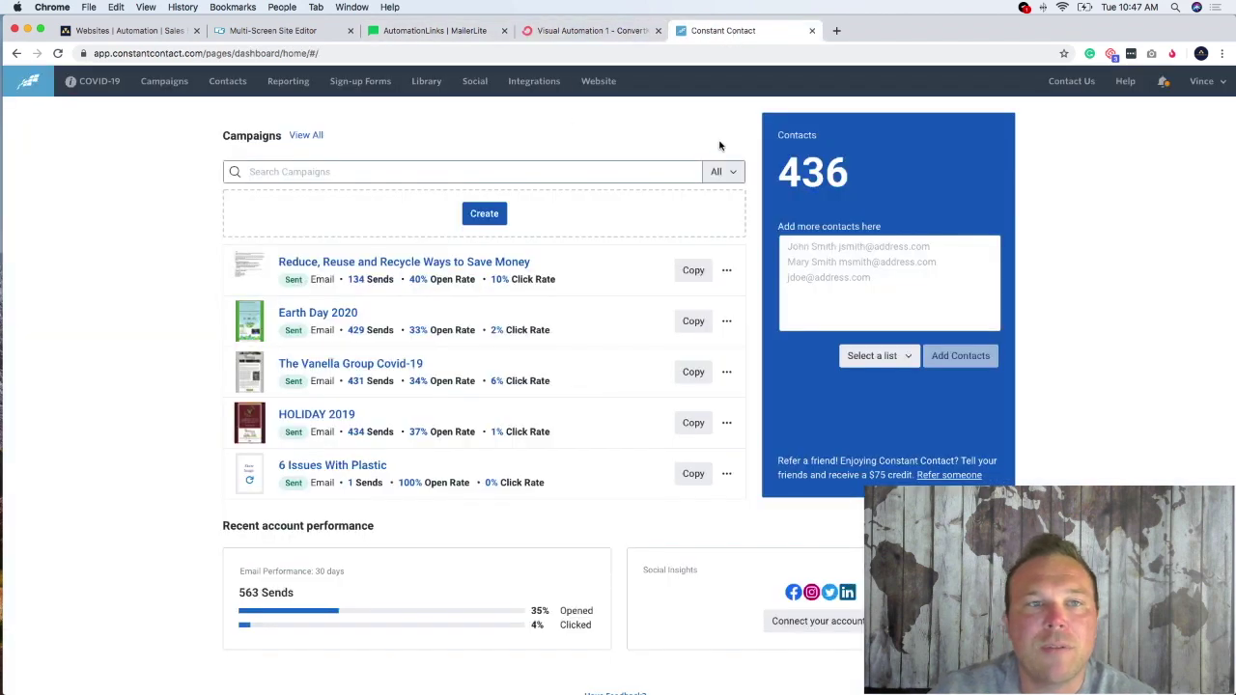
{"action": "left_click", "coordinate": [171, 83]}
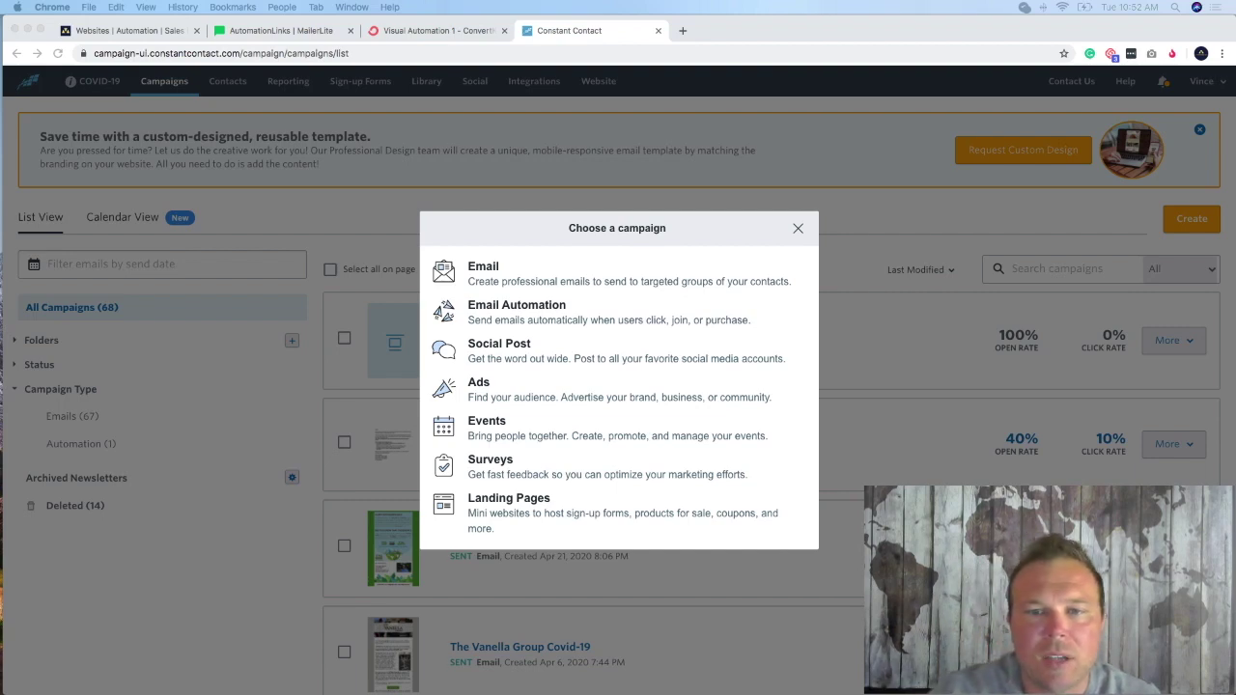
{"action": "left_click", "coordinate": [542, 320]}
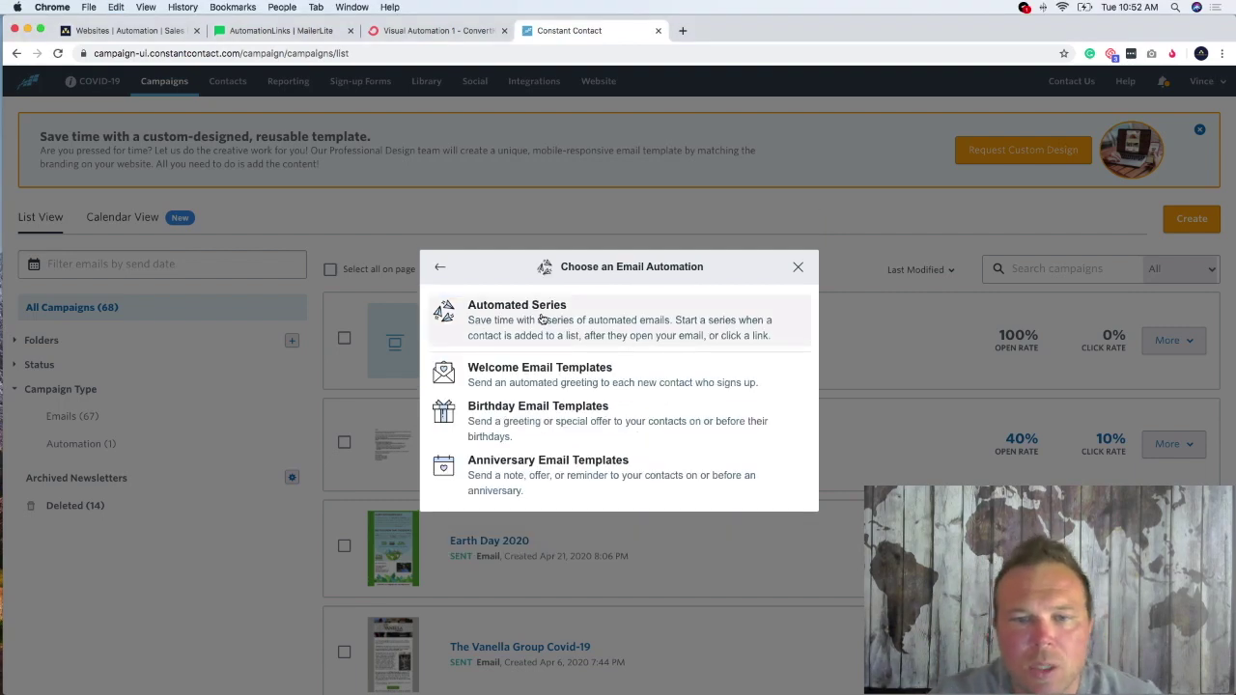
{"action": "left_click", "coordinate": [595, 330]}
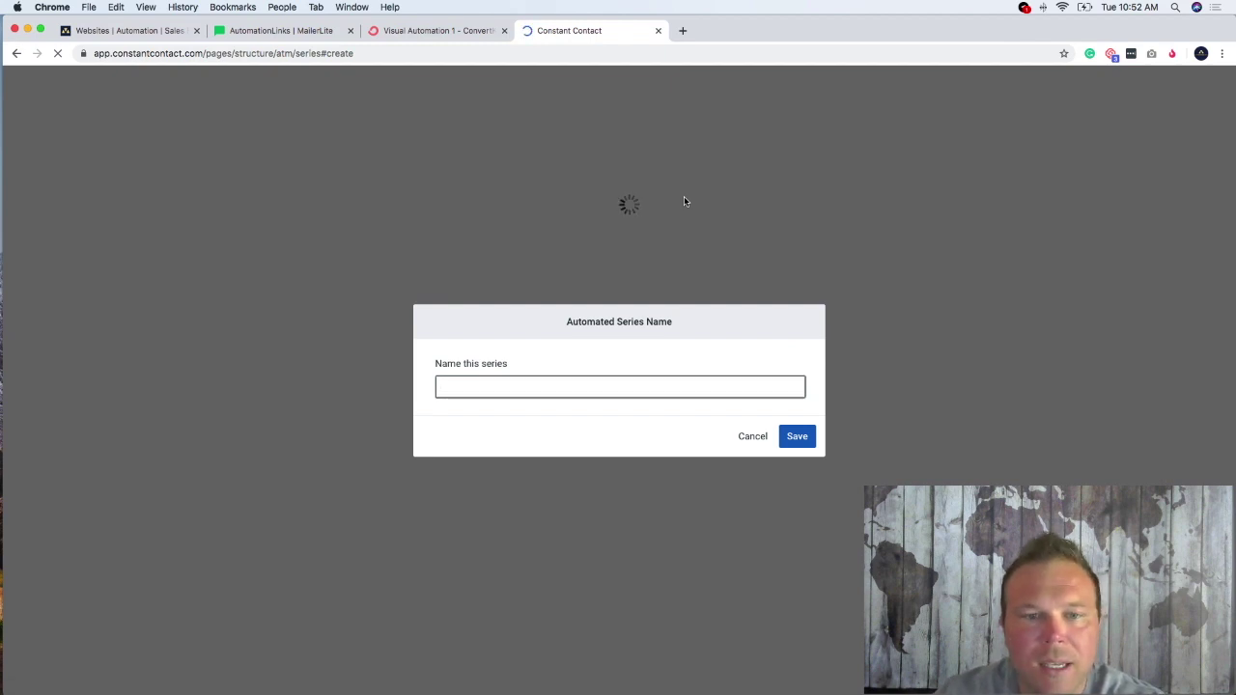
{"action": "left_click", "coordinate": [627, 390]}
{"action": "type", "text": "Test"}
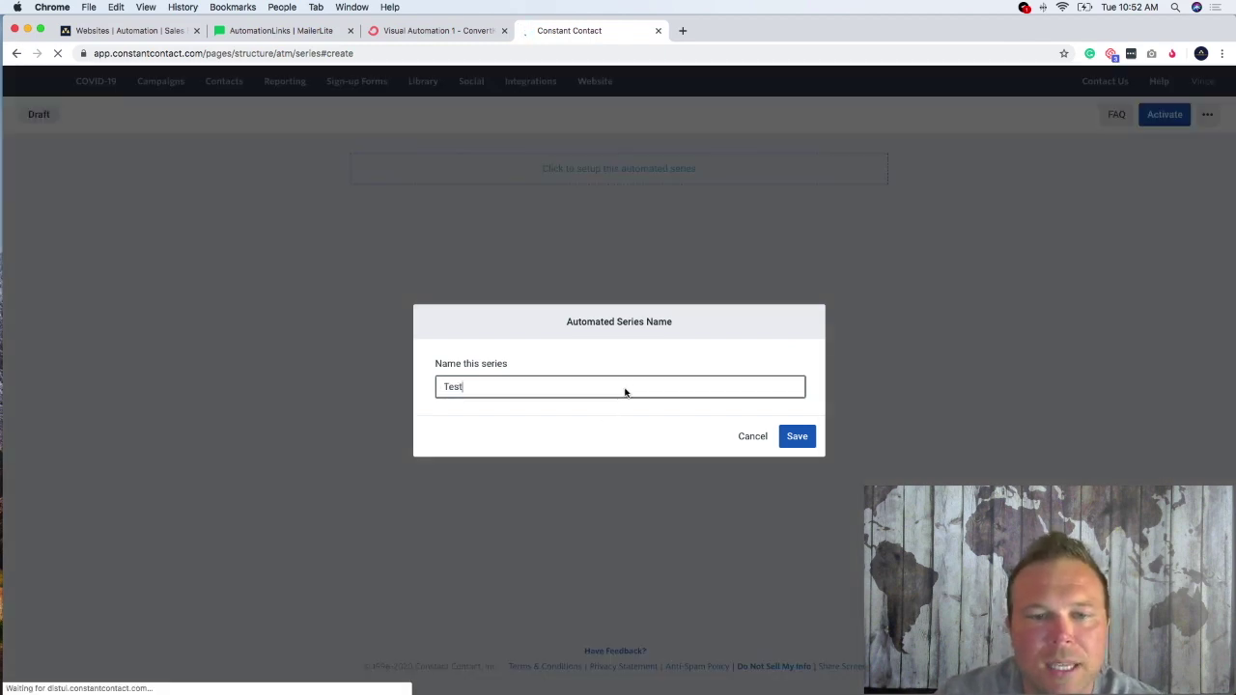
{"action": "left_click", "coordinate": [797, 437]}
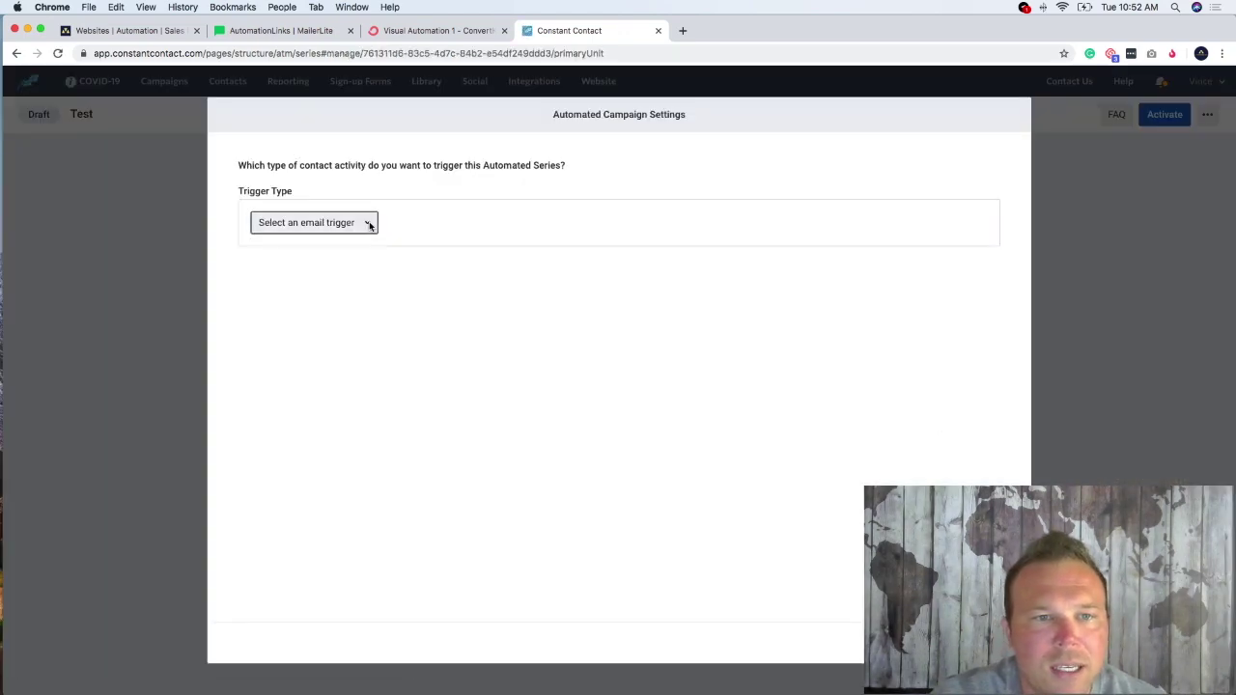
Step: Set the series trigger to A Contact joins a list, using the Website Inquiry list
{"action": "left_click", "coordinate": [368, 223]}
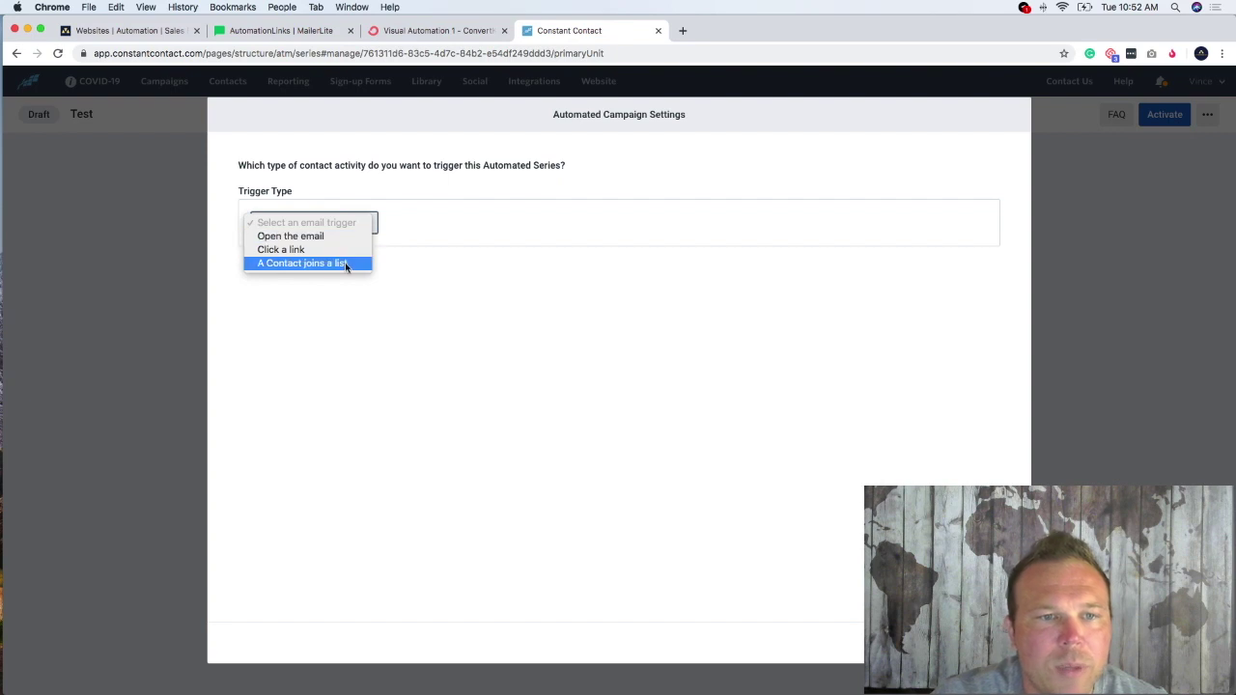
{"action": "left_click", "coordinate": [349, 263]}
{"action": "scroll", "coordinate": [587, 337], "scroll_direction": "down", "scroll_amount": 1}
{"action": "scroll", "coordinate": [587, 337], "scroll_direction": "up", "scroll_amount": 1}
{"action": "left_click", "coordinate": [262, 403]}
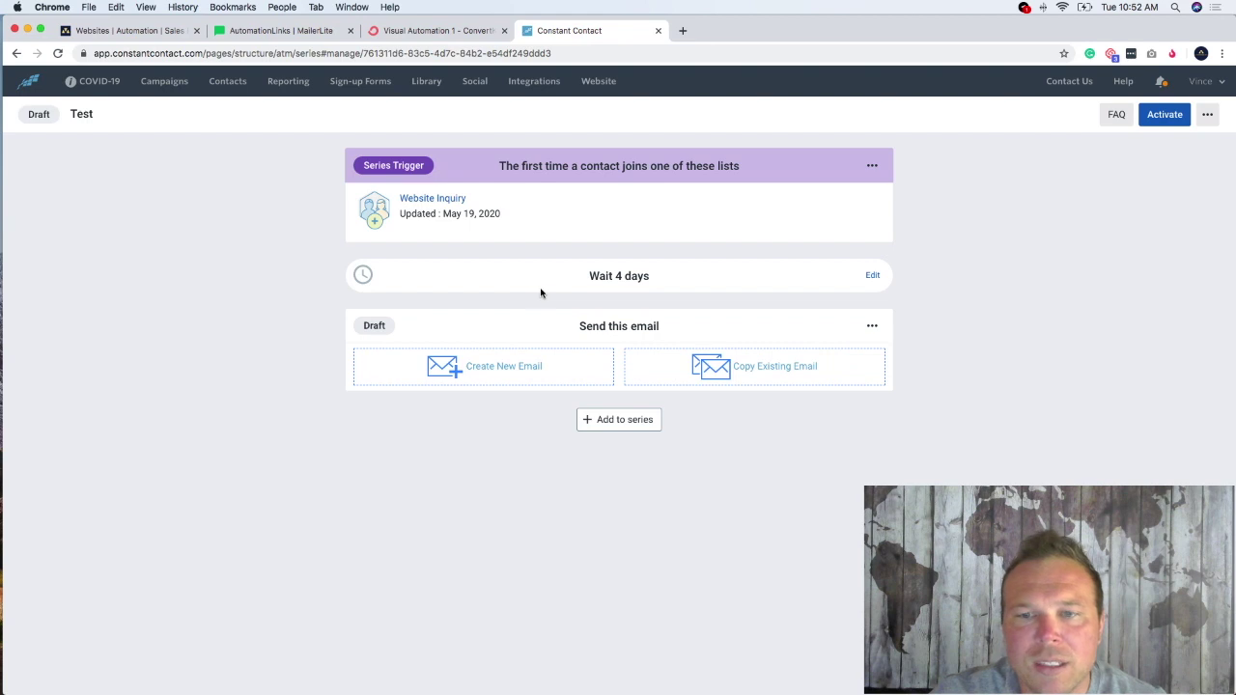
Step: Change the first email's time delay to Send immediately
{"action": "left_click", "coordinate": [872, 275]}
{"action": "left_click", "coordinate": [467, 392]}
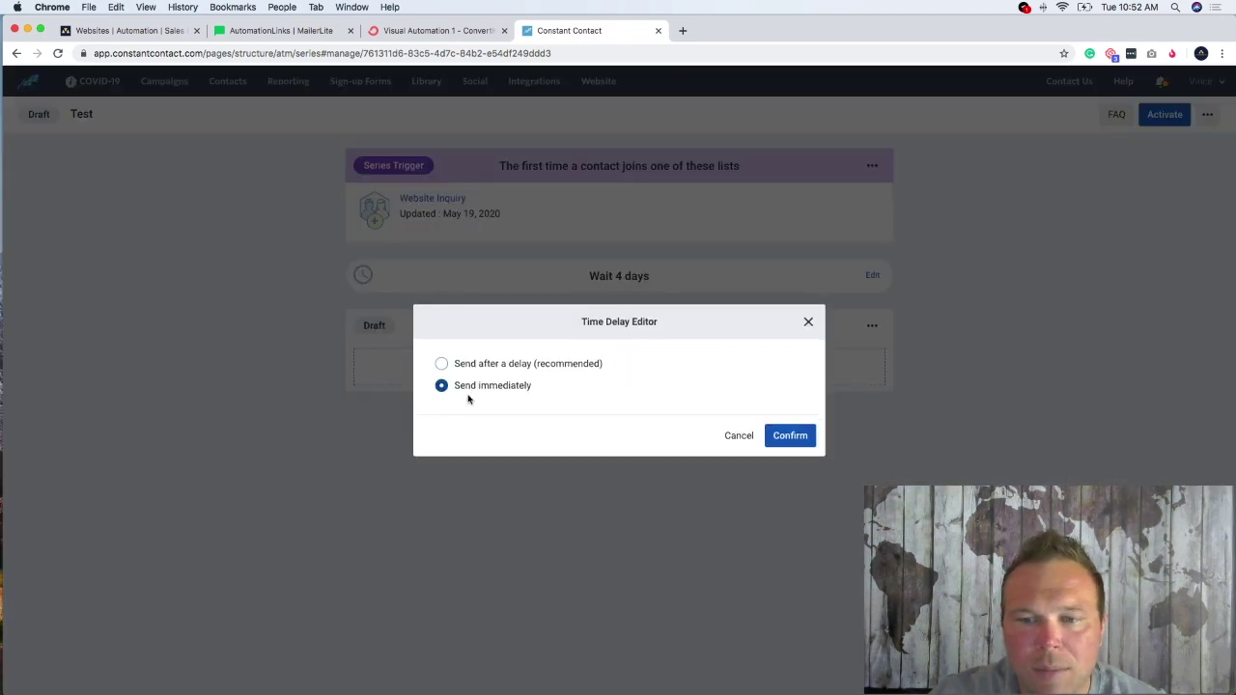
{"action": "left_click", "coordinate": [788, 439]}
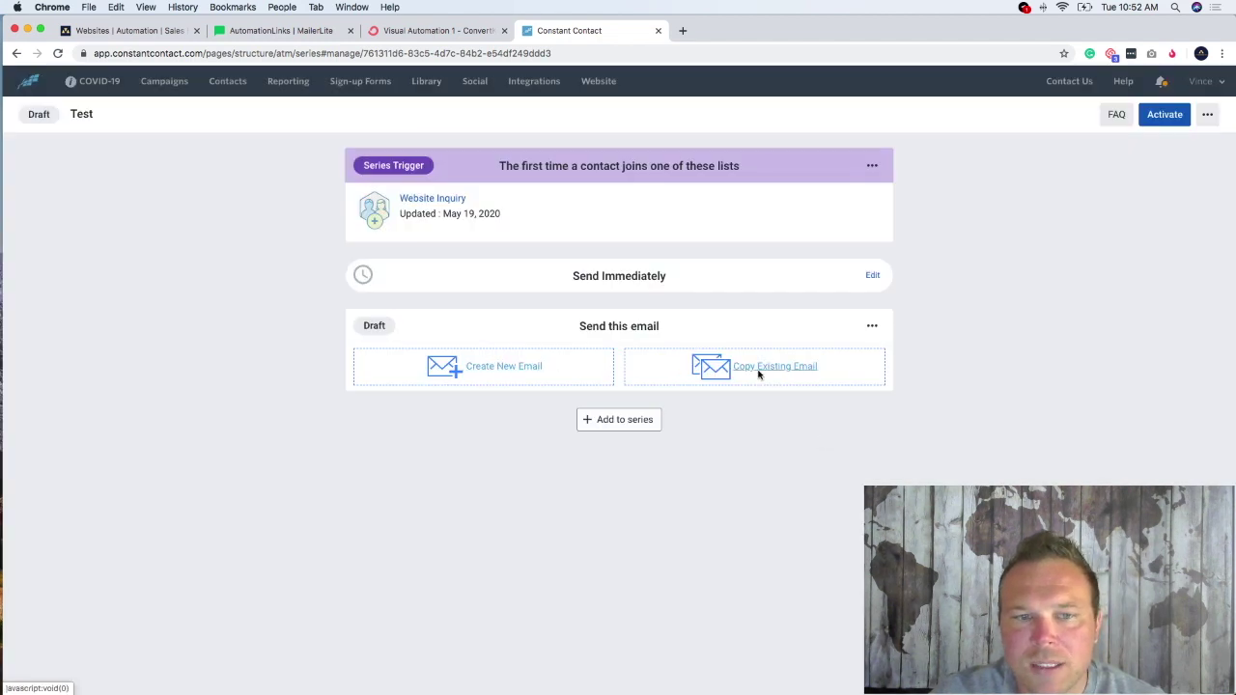
Step: Review the first email step's setup options for choosing its email, leaving them unchanged
{"action": "left_click", "coordinate": [871, 325]}
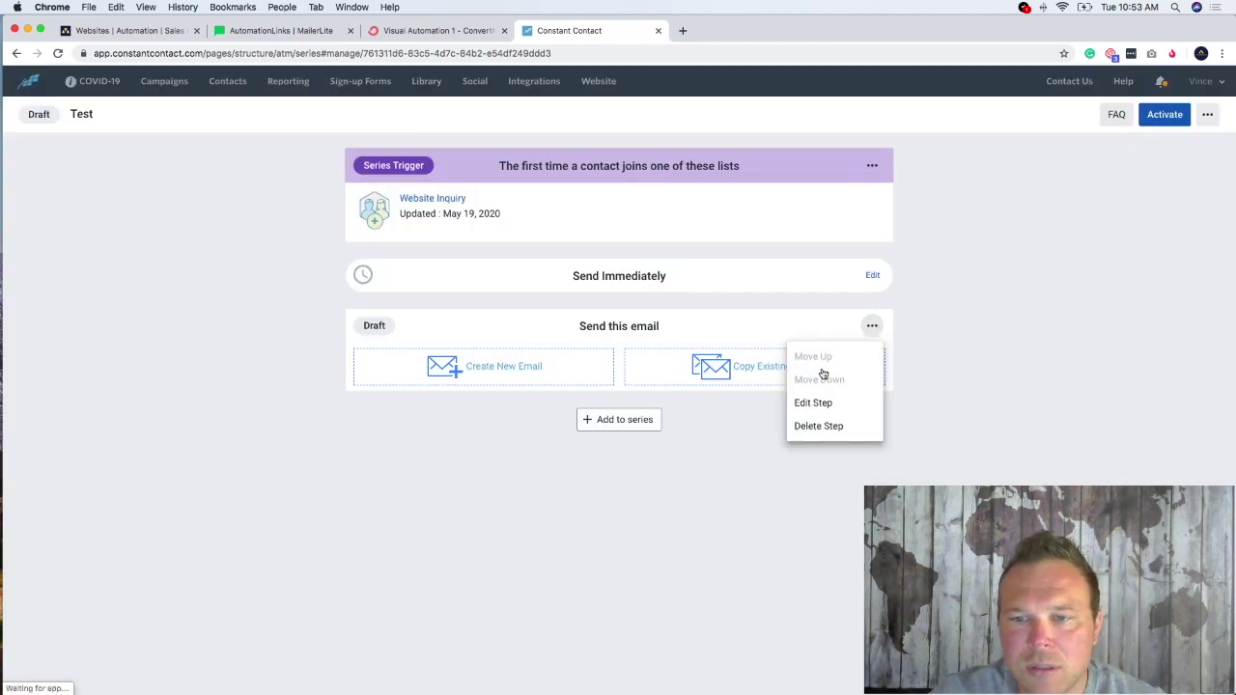
{"action": "left_click", "coordinate": [819, 403]}
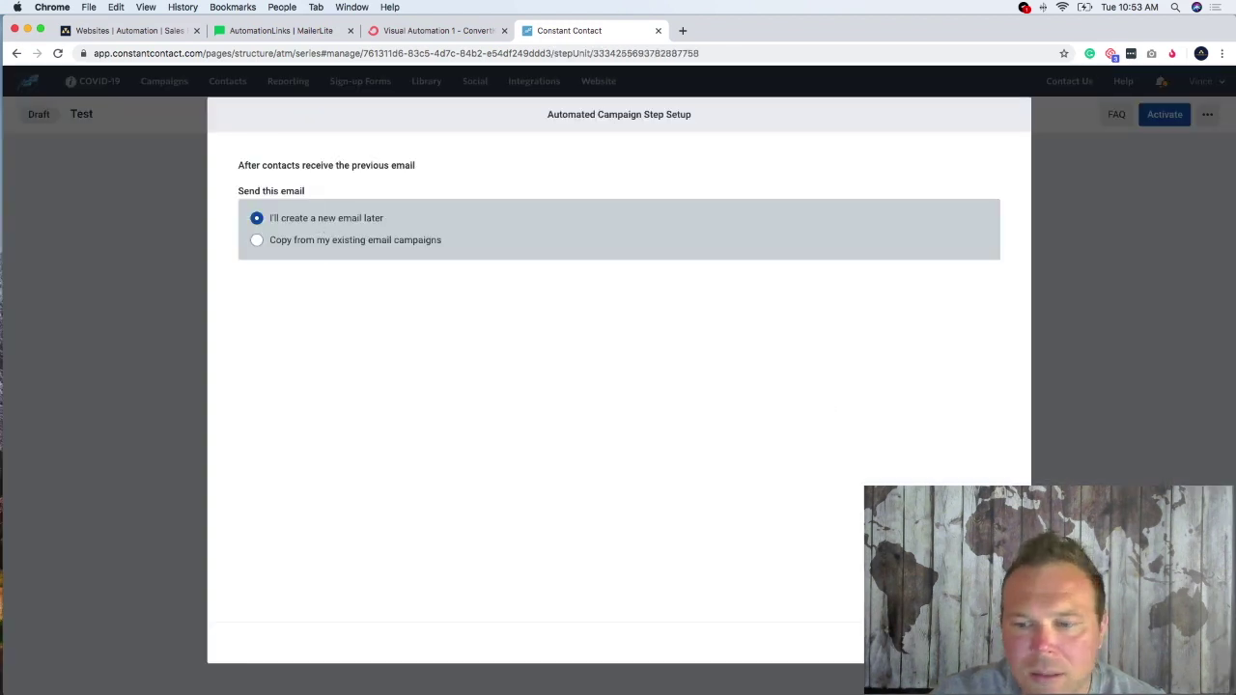
{"action": "key", "text": "Escape"}
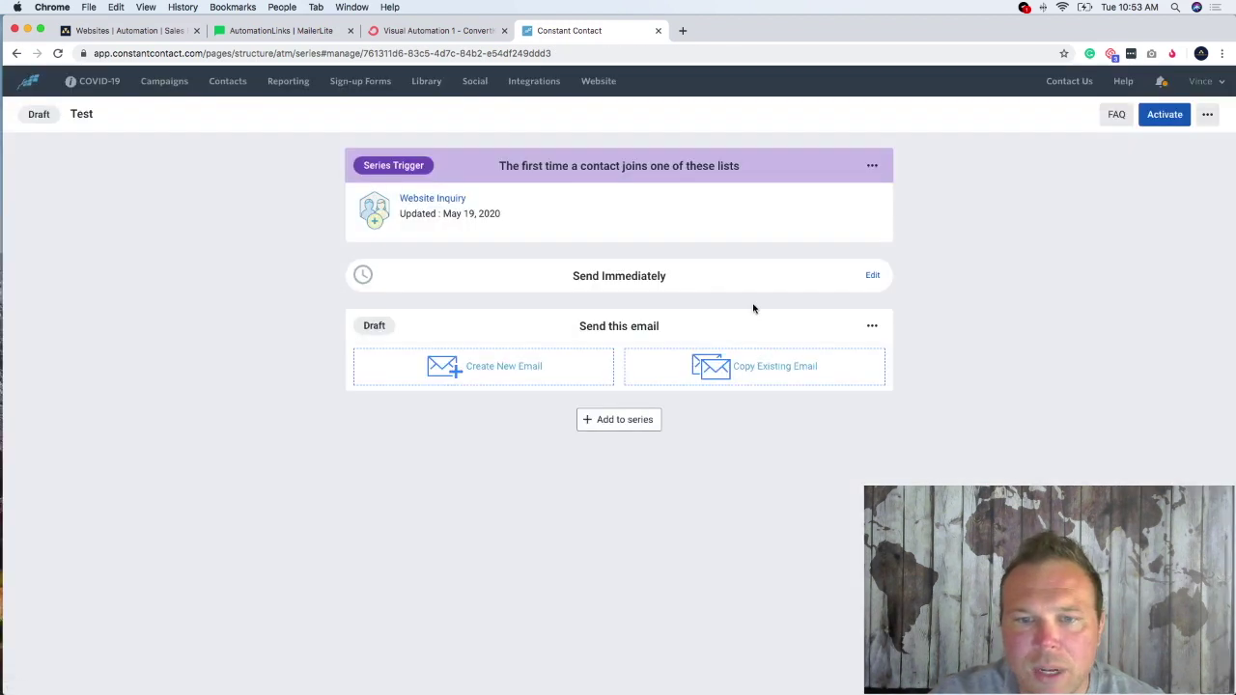
Step: Add a second email step to the series and check its time delay editor without changing the delay
{"action": "left_click", "coordinate": [621, 419]}
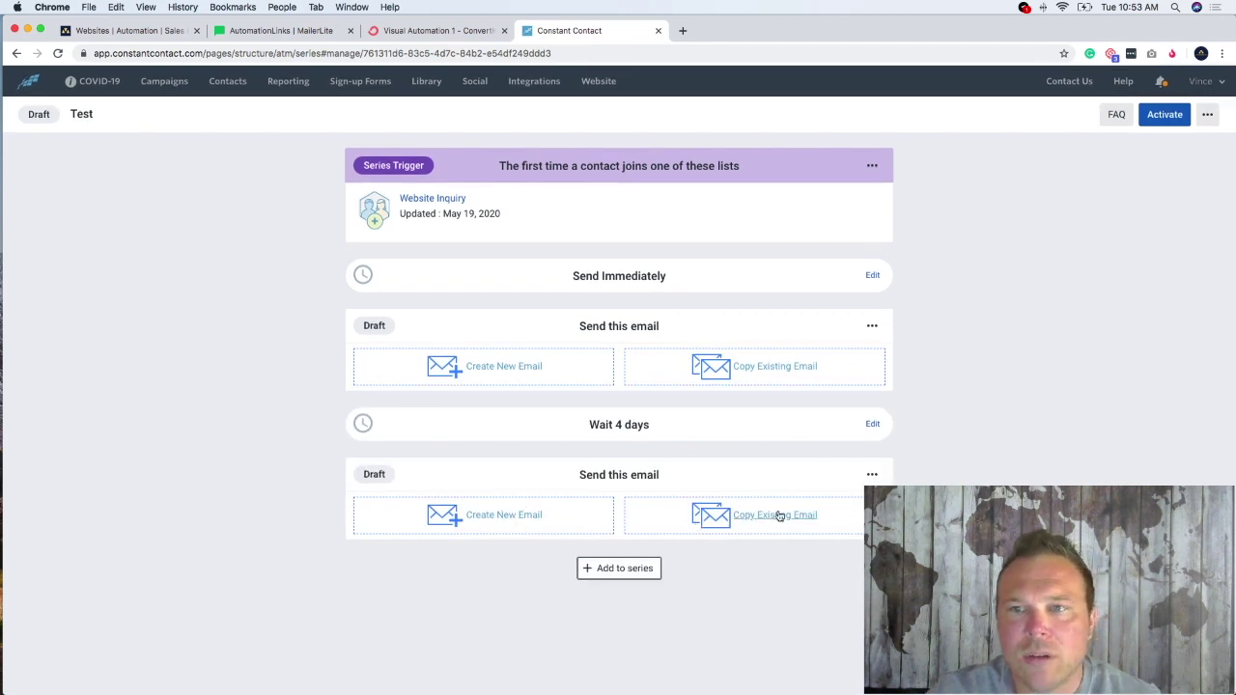
{"action": "left_click", "coordinate": [871, 425]}
{"action": "left_click", "coordinate": [739, 429]}
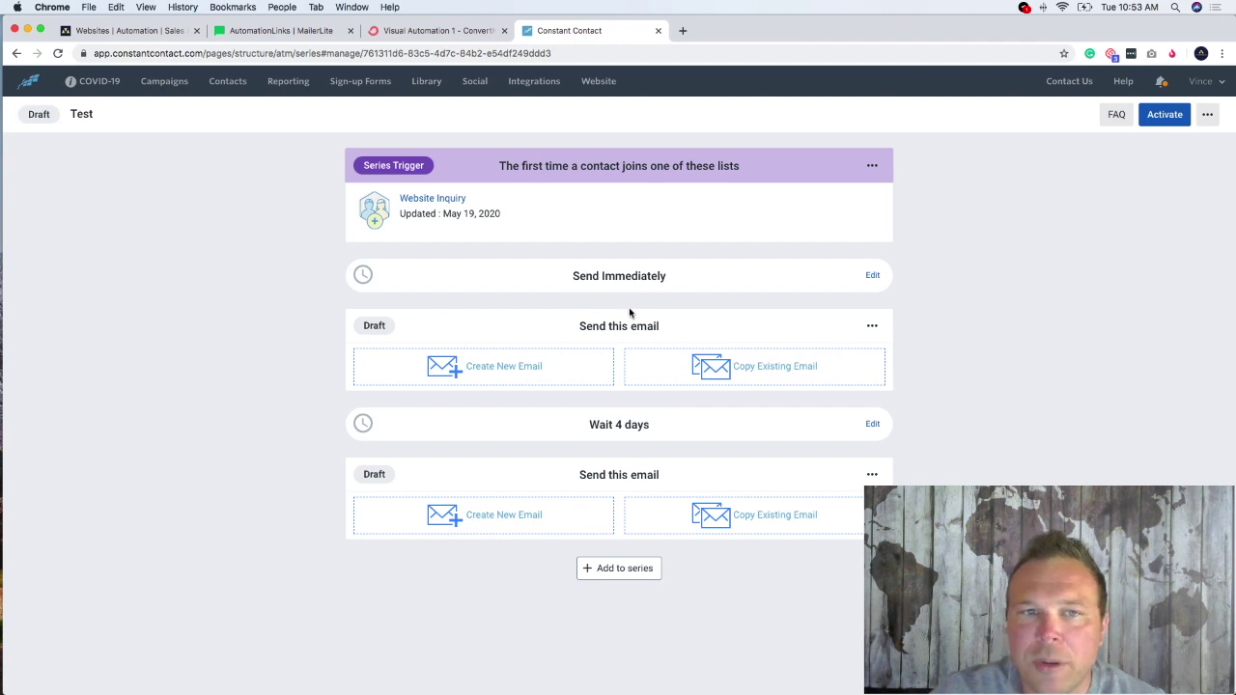
Step: Show the additional options available for the Test series
{"action": "left_click", "coordinate": [1206, 116]}
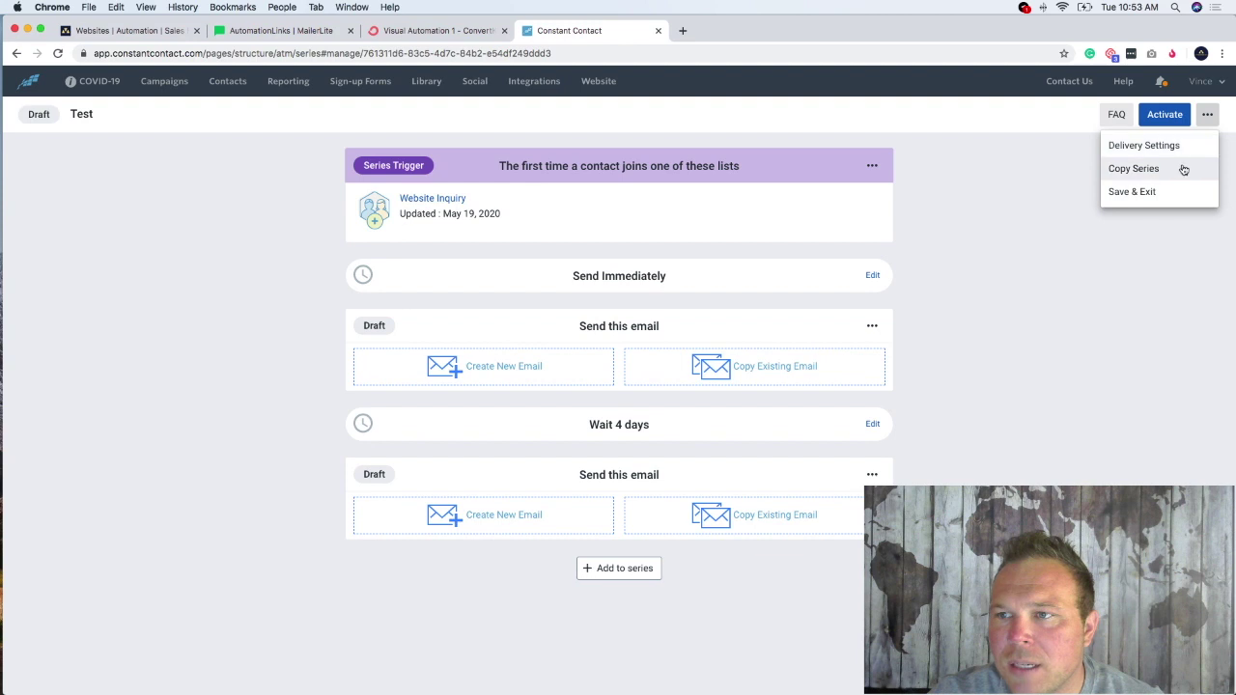